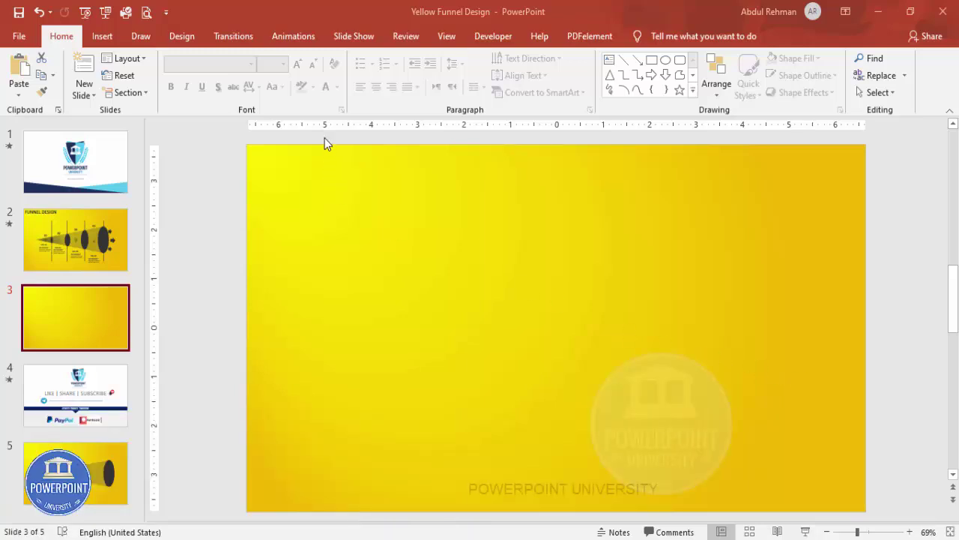
Step: Draw a tall isosceles triangle about 5.83" high and 2.14" wide on the blank yellow slide
left_click(102, 39)
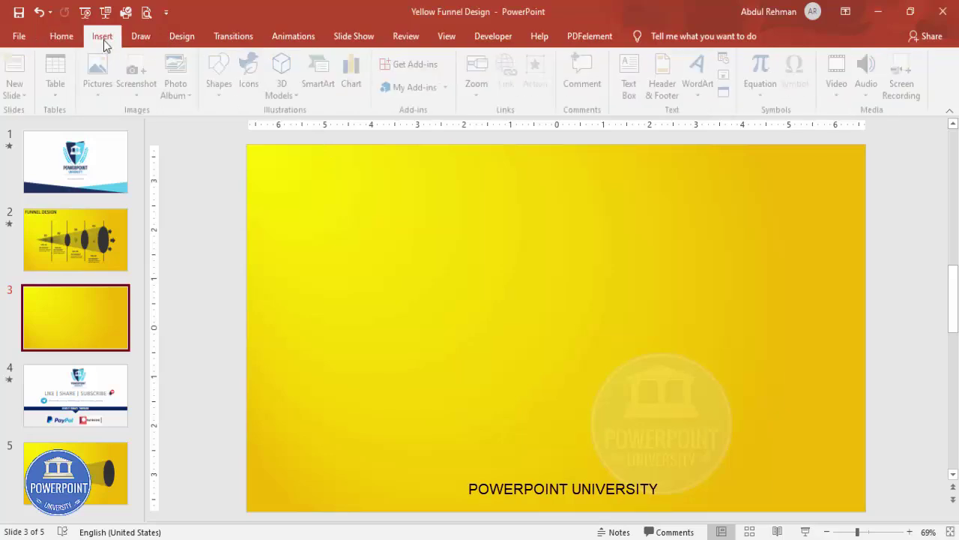
left_click(221, 97)
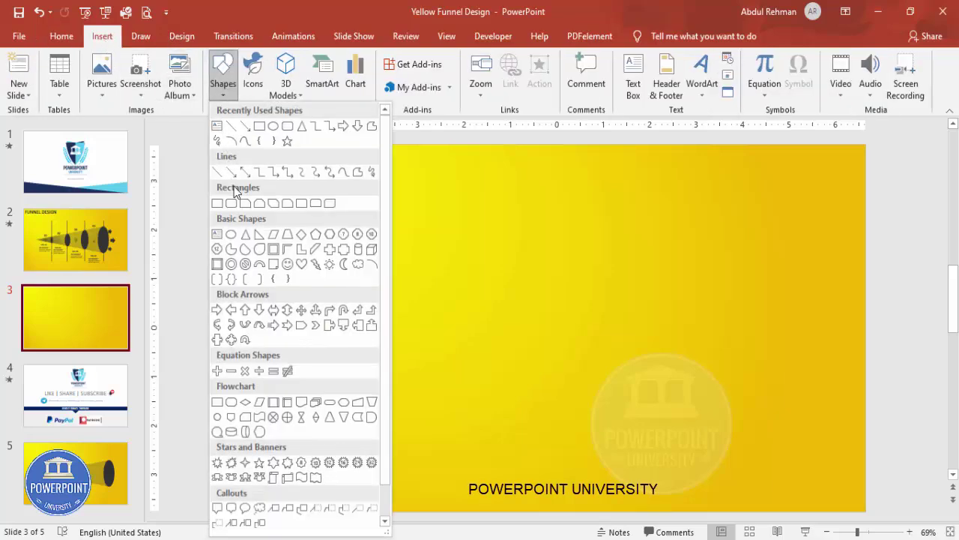
left_click(246, 236)
left_click_drag(527, 191, 625, 475)
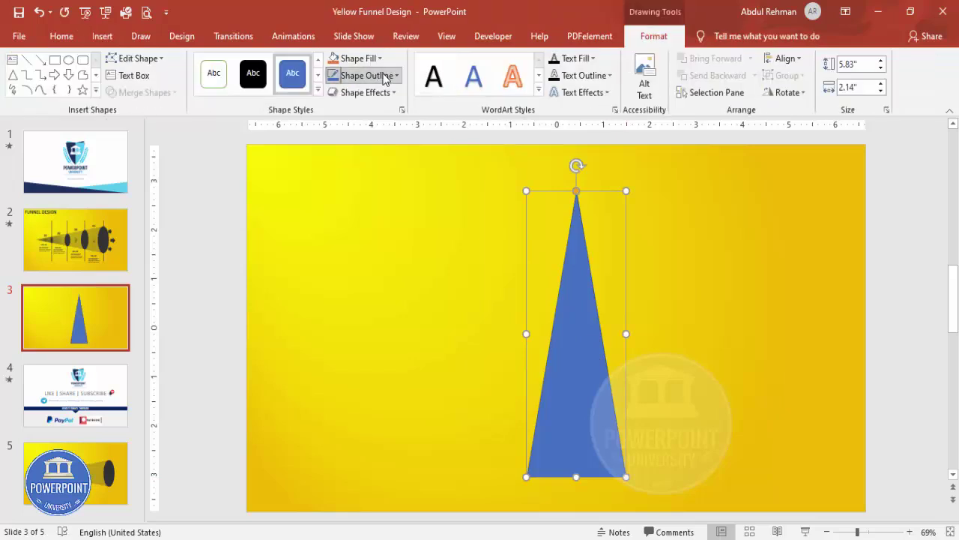
Step: Remove the triangle's outline and fill it with the recently used dark grey
left_click(385, 77)
left_click(375, 233)
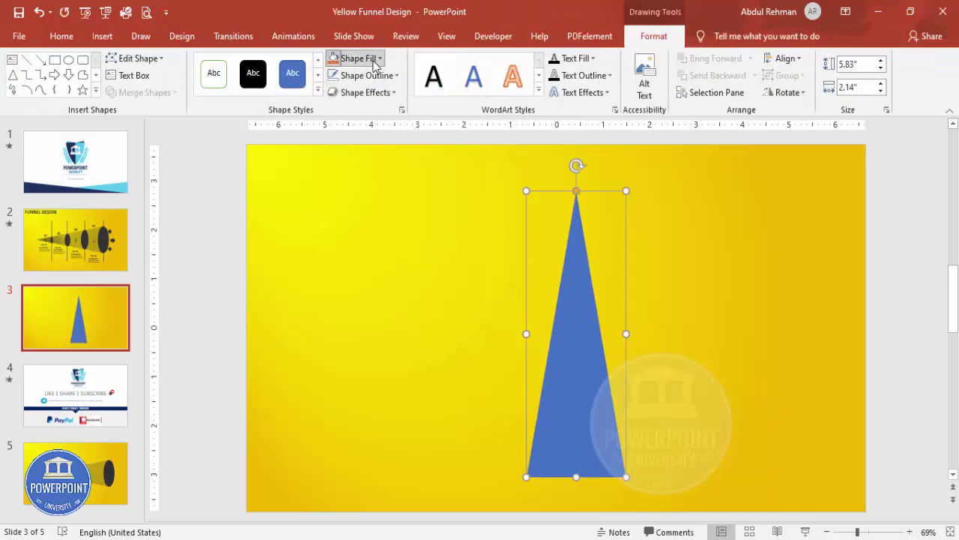
left_click(375, 65)
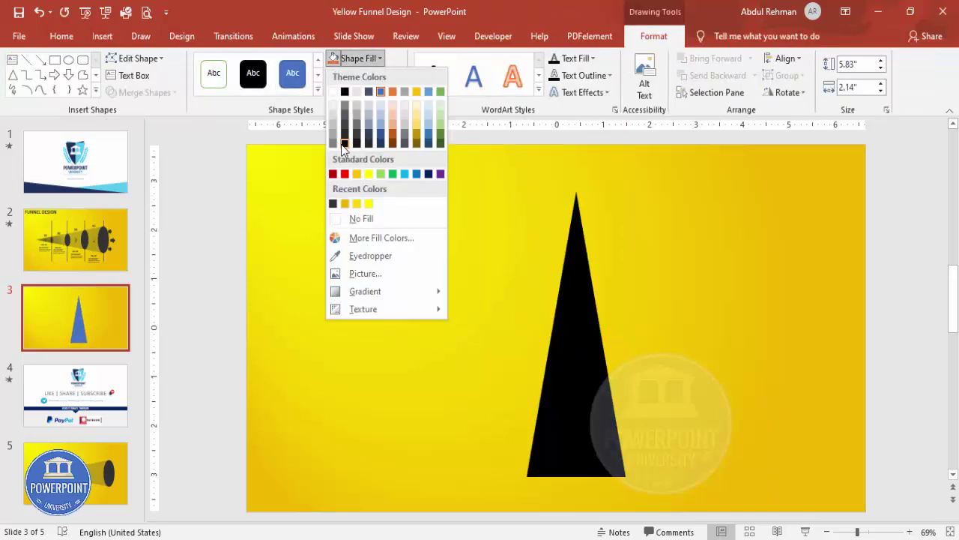
left_click(333, 204)
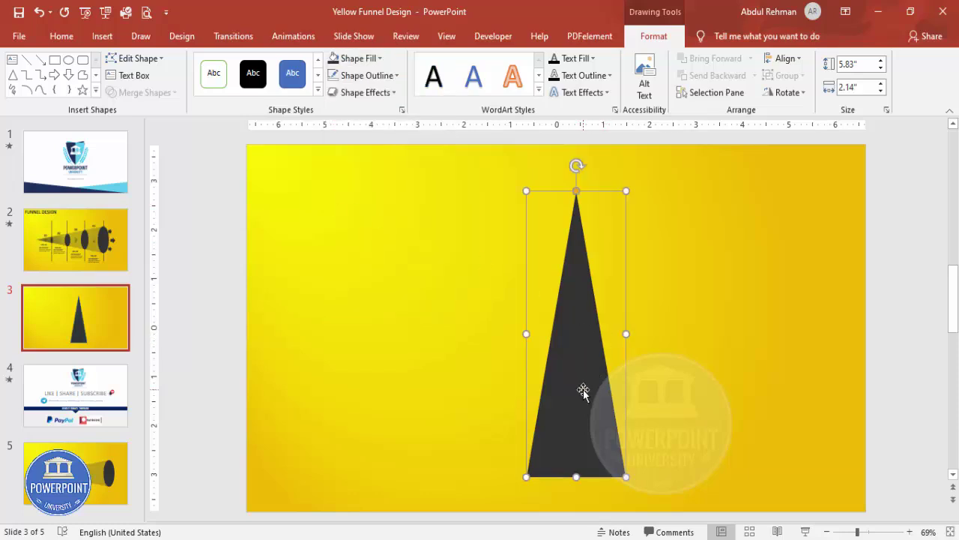
Step: Rotate the triangle left 90° and stretch it at both ends to about 8.49" long
left_click(785, 92)
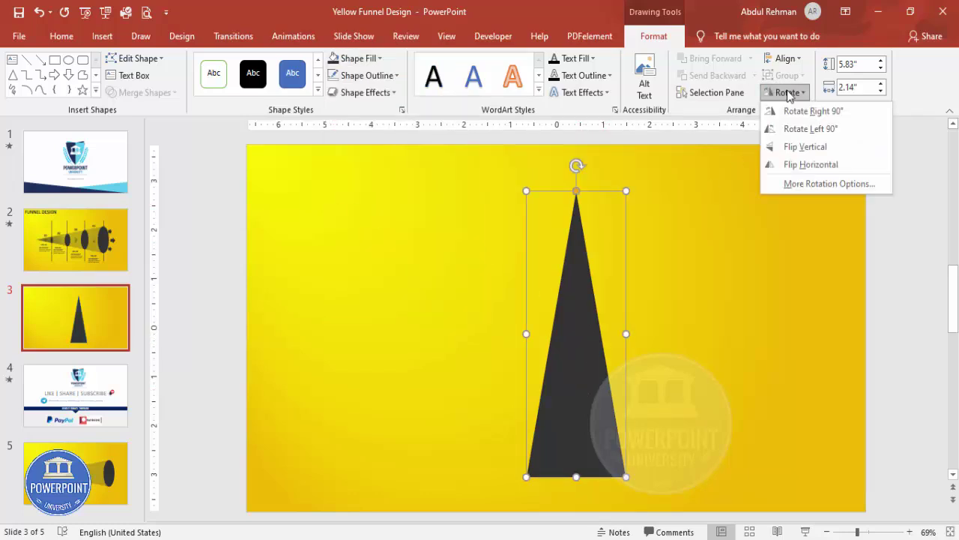
left_click(818, 133)
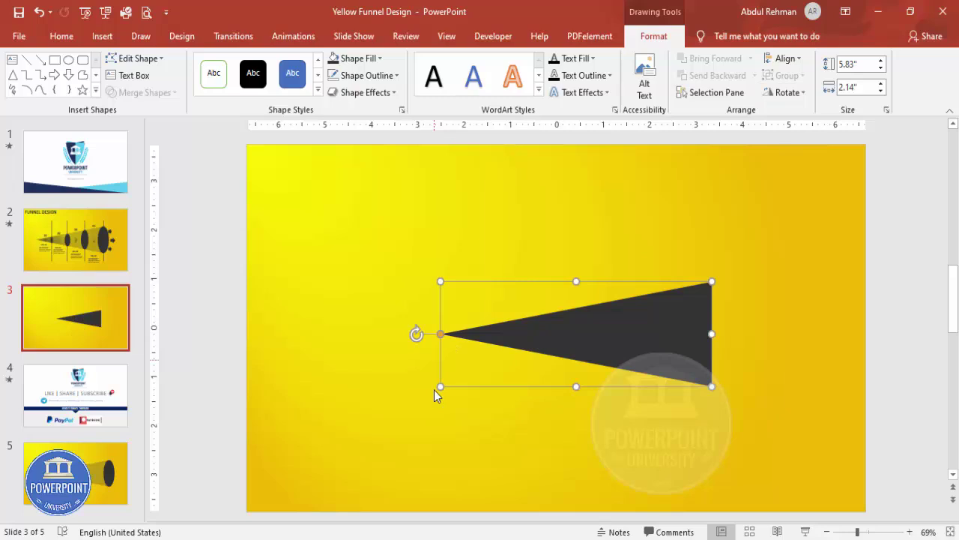
left_click_drag(439, 389, 342, 387)
left_click_drag(711, 333, 736, 333)
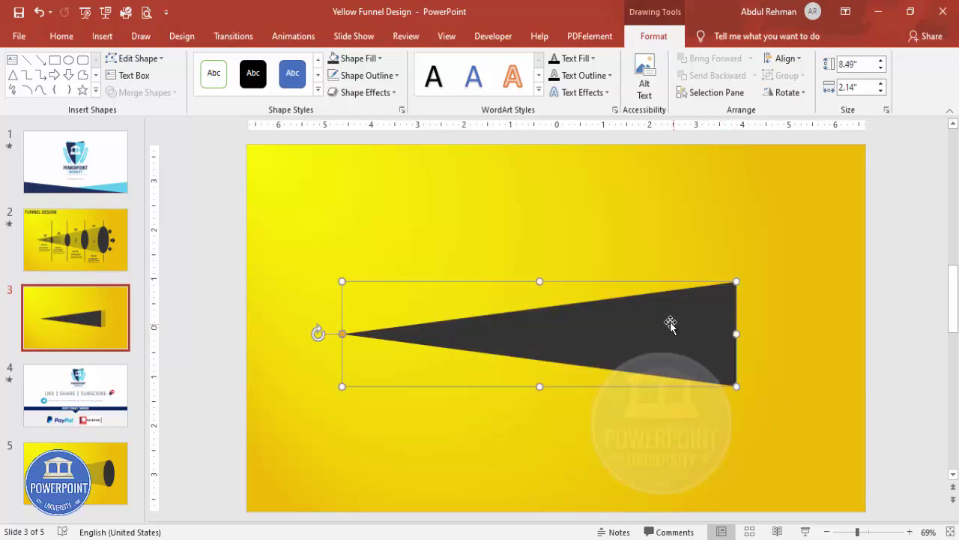
Step: Set the triangle's solid fill transparency to 30%
right_click(669, 321)
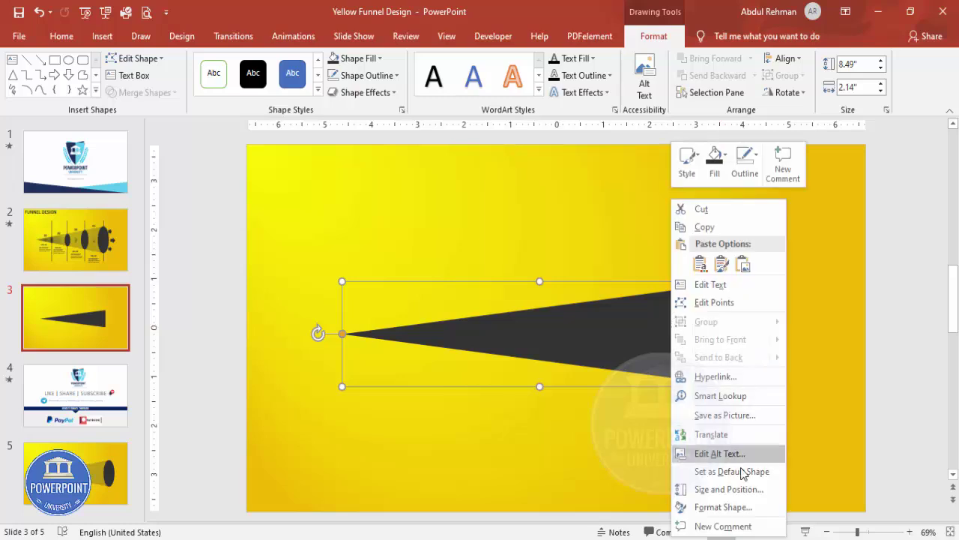
left_click(717, 507)
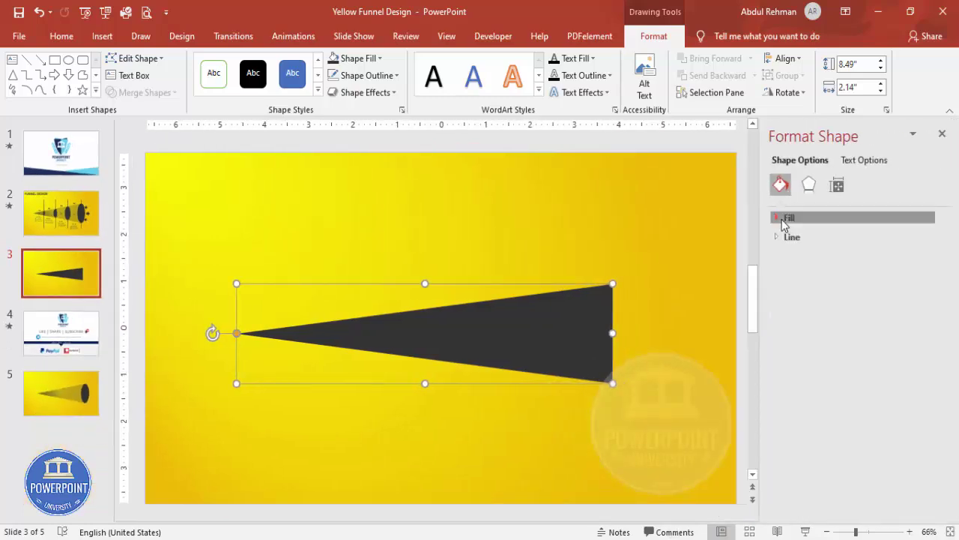
left_click(783, 219)
left_click_drag(850, 371, 860, 370)
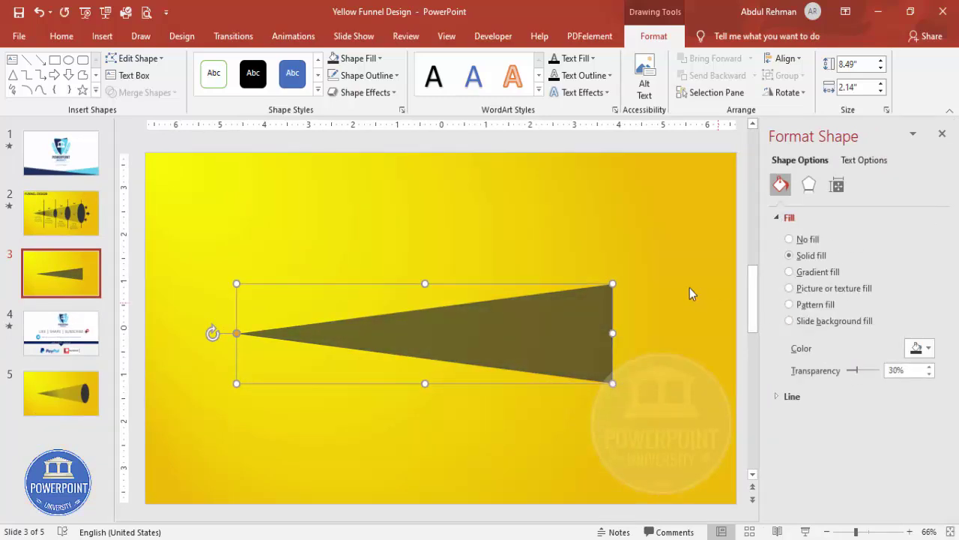
left_click(645, 259)
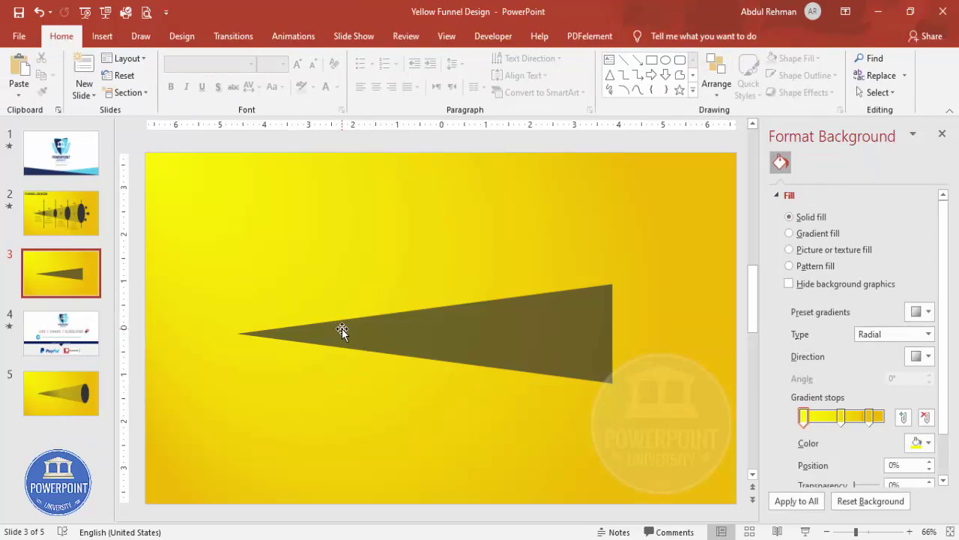
Step: Draw a small upright oval about 0.64" high and 0.33" wide across the triangle's narrow part
left_click(102, 36)
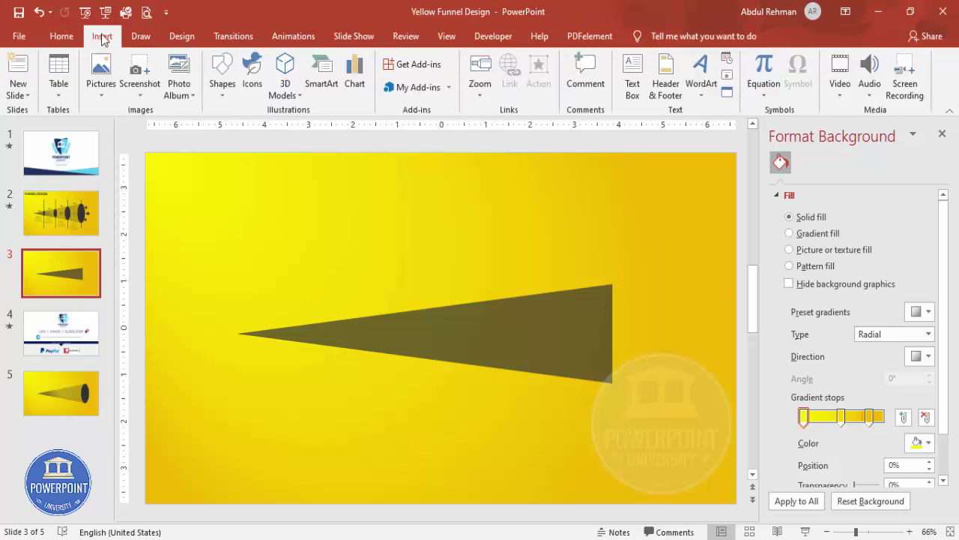
left_click(228, 97)
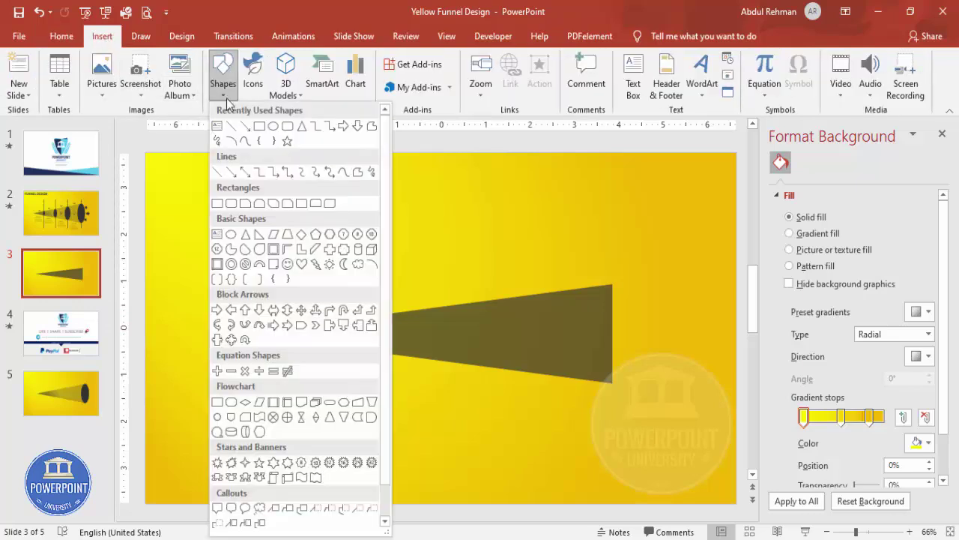
left_click(231, 236)
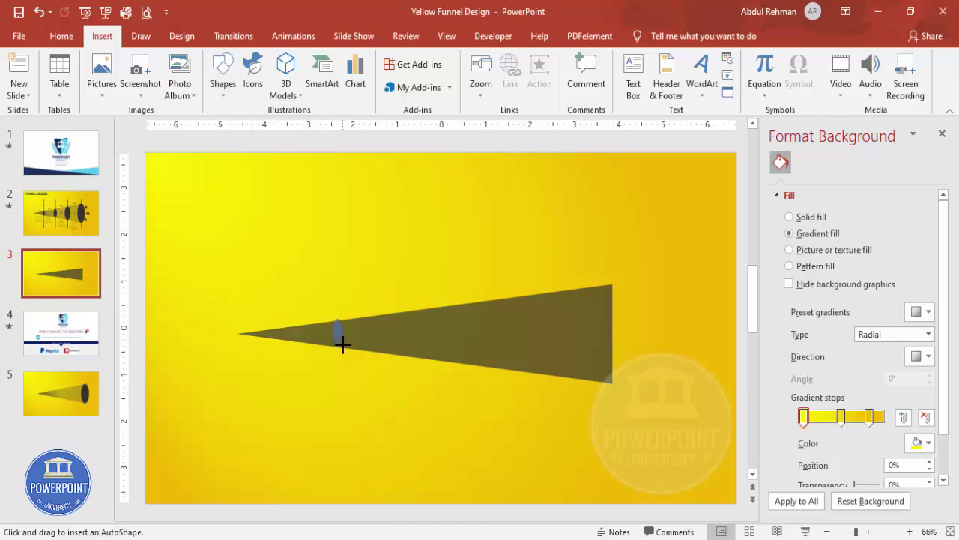
left_click_drag(346, 348, 347, 349)
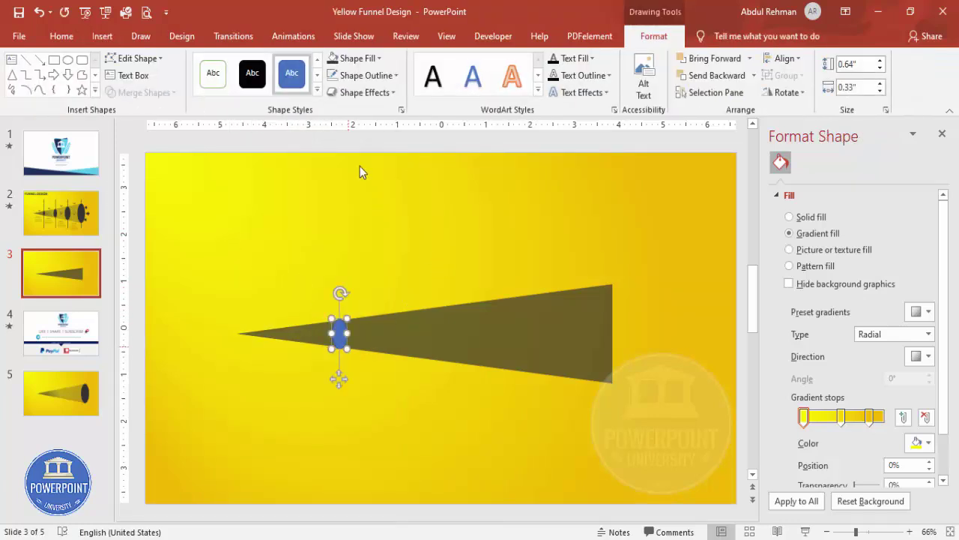
Step: Remove the oval's outline and fill it with the same dark grey
left_click(367, 75)
left_click(375, 236)
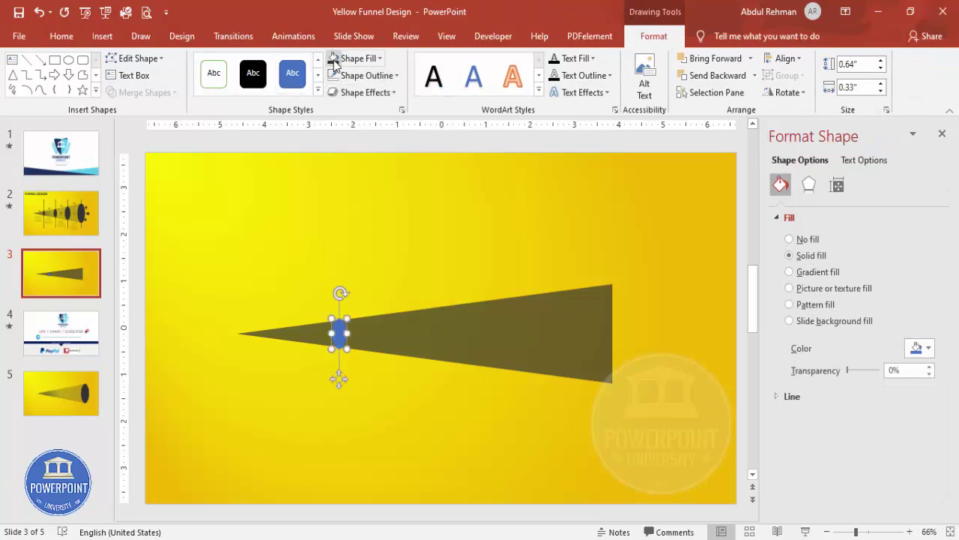
left_click(332, 58)
Step: Resize the oval to about 0.57" by 0.31" so it fits between the triangle's slanted edges
left_click(871, 531)
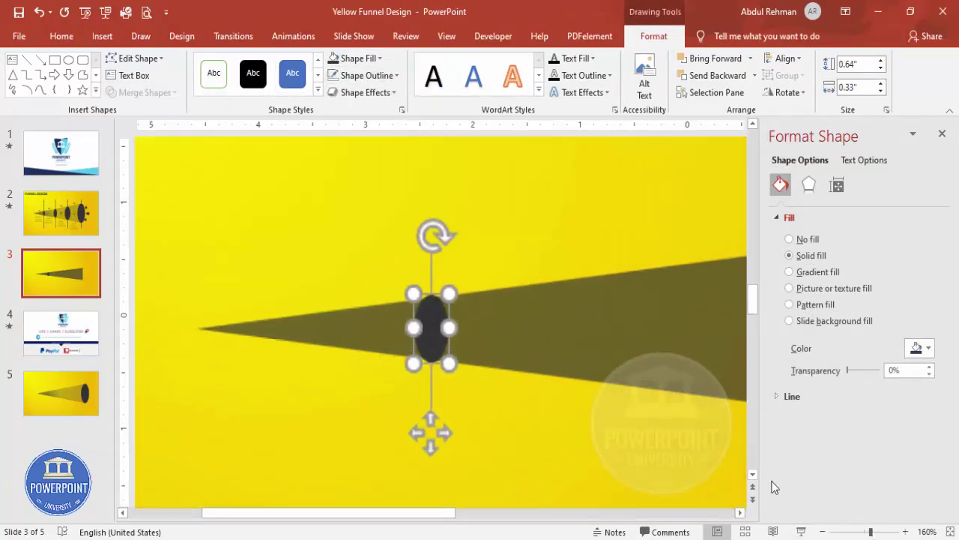
left_click_drag(440, 323, 425, 297)
left_click_drag(460, 361, 459, 361)
scroll(472, 367, "down", 9, "ctrl")
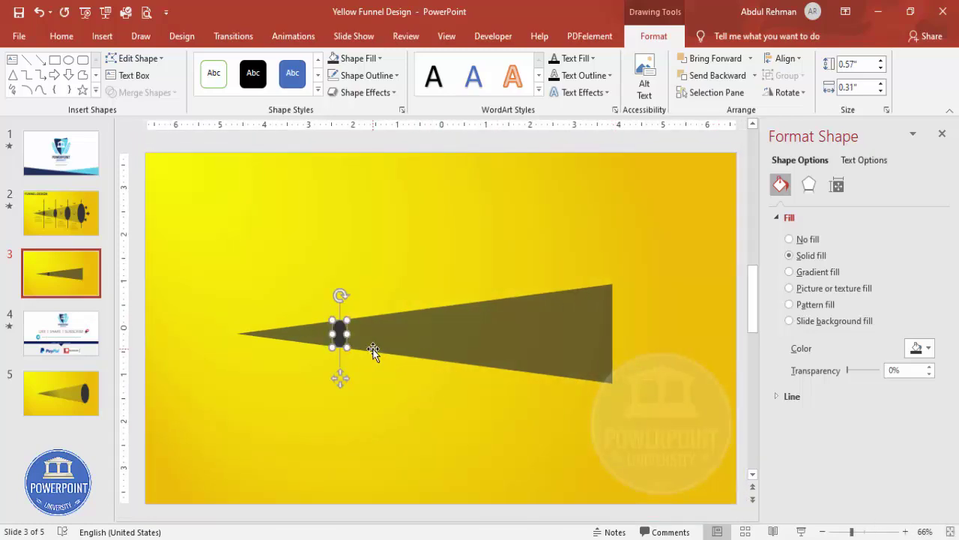
Step: Duplicate the oval three times along the triangle, enlarging the second to about 0.85" by 0.51" and the third to about 1.42" by 0.76"
left_click_drag(341, 341, 410, 355, "ctrl")
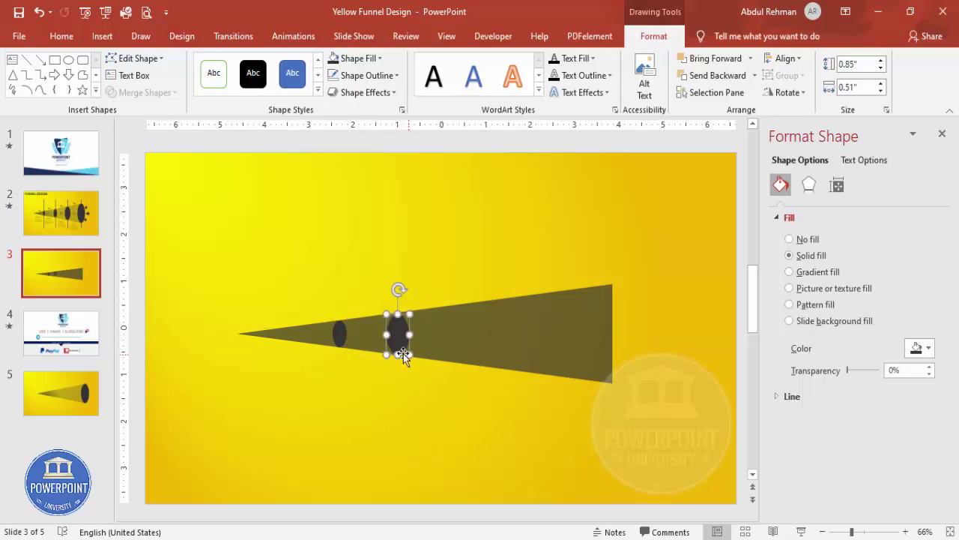
key("ctrl+d")
left_click_drag(452, 330, 613, 324)
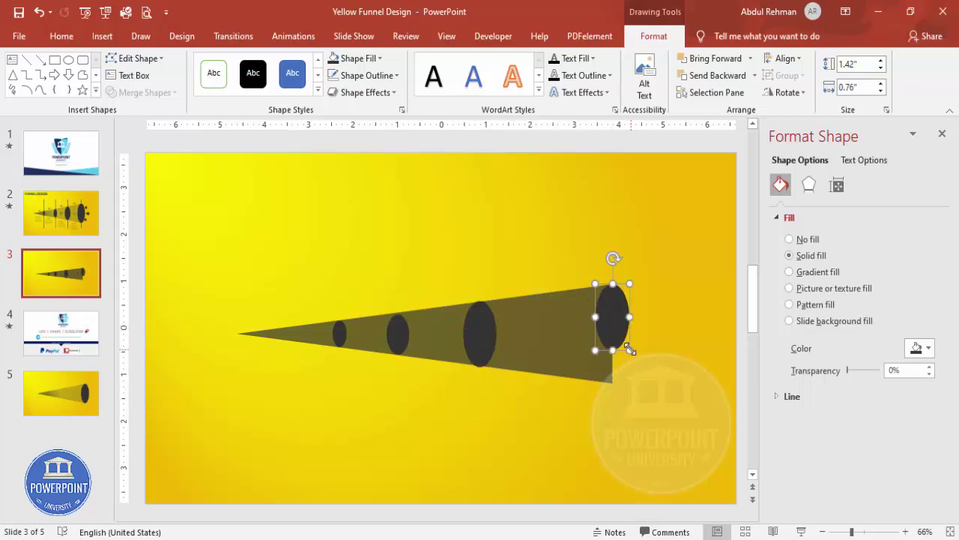
Step: Enlarge the last oval to about 2.14" by 0.96" so it caps the triangle's wide end
left_click(635, 368)
left_click(633, 383)
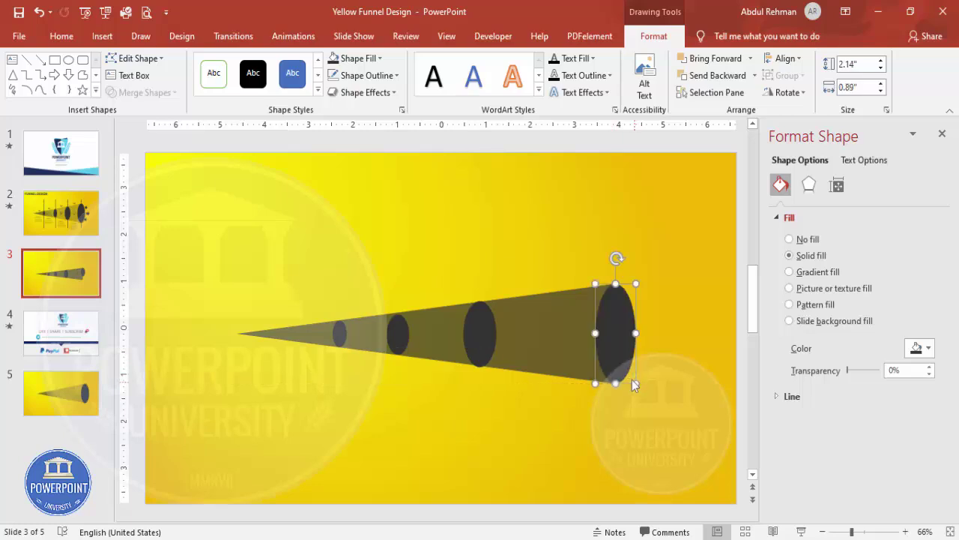
left_click(537, 387)
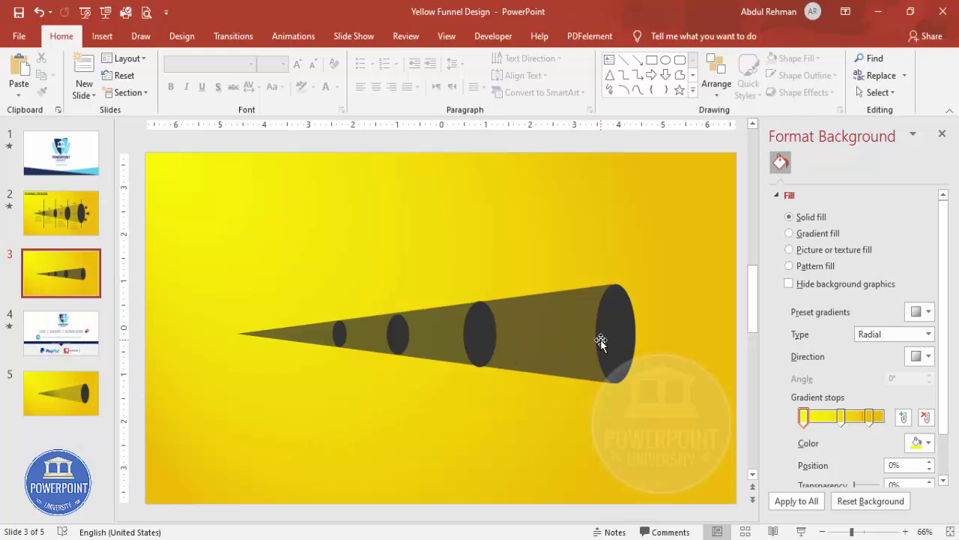
left_click_drag(600, 339, 592, 333)
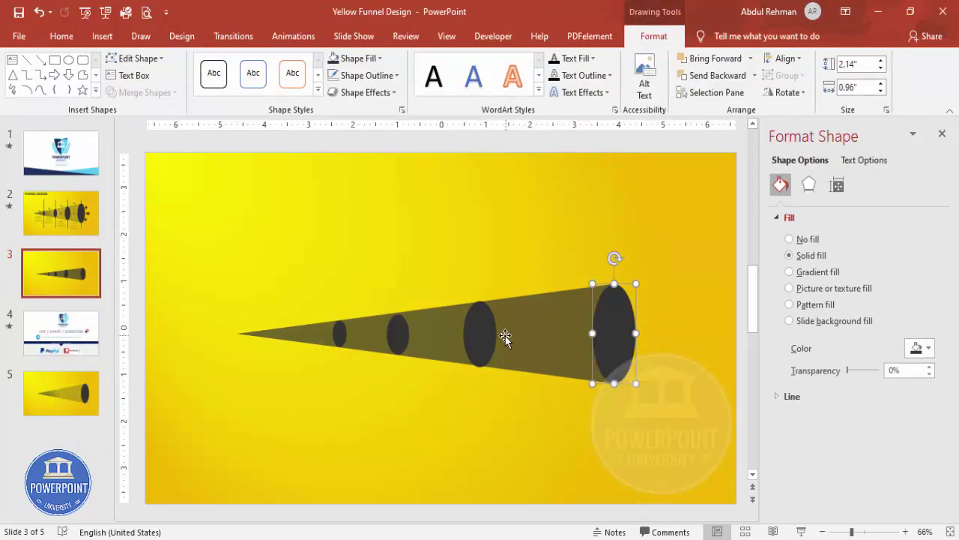
Step: Select all four ovals and distribute them horizontally
left_click(471, 337, "shift")
left_click(402, 341, "shift")
left_click(347, 340, "shift")
left_click(359, 341, "shift")
left_click(338, 336, "shift")
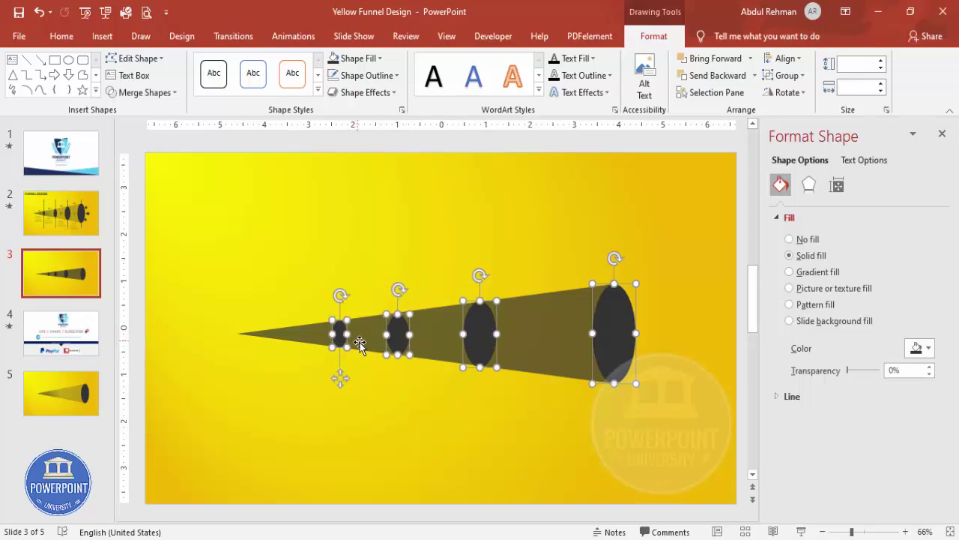
left_click(784, 58)
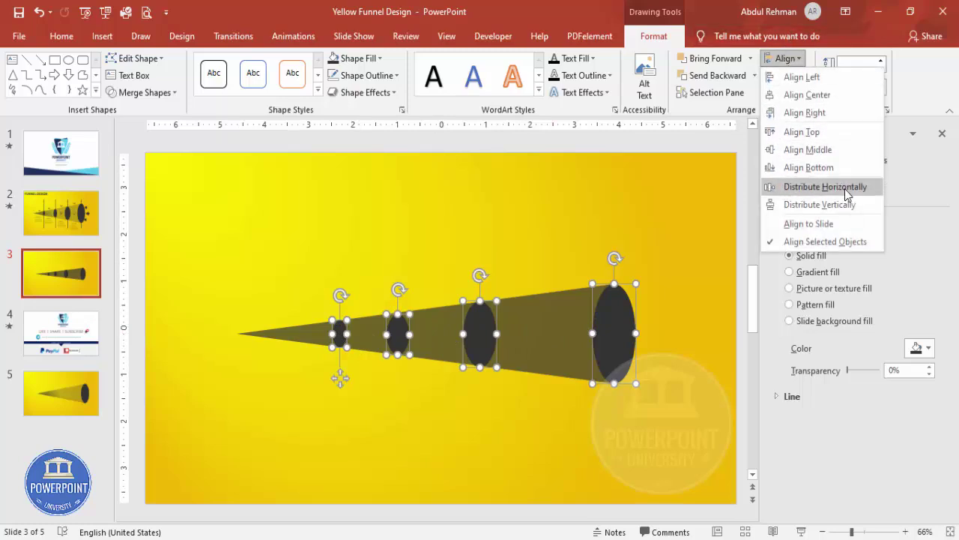
left_click(824, 186)
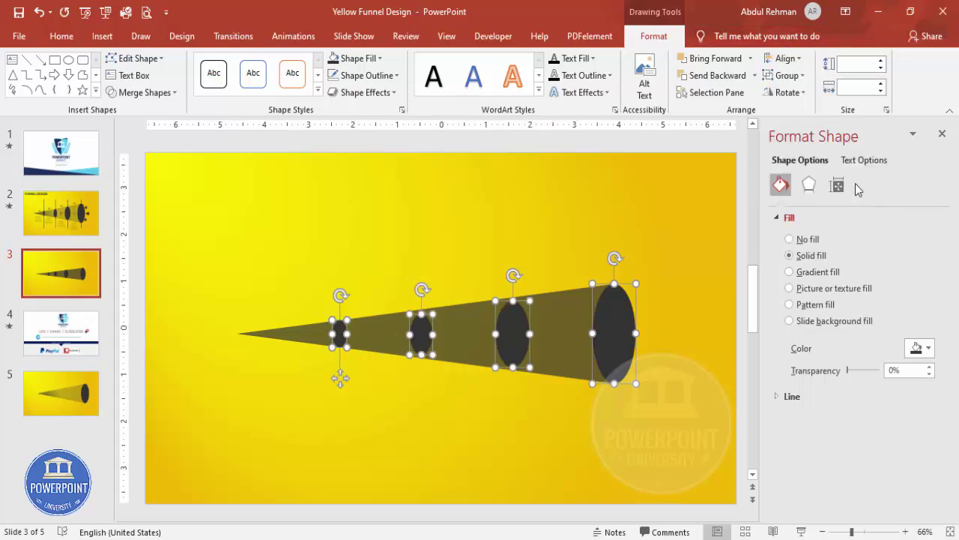
left_click(619, 222)
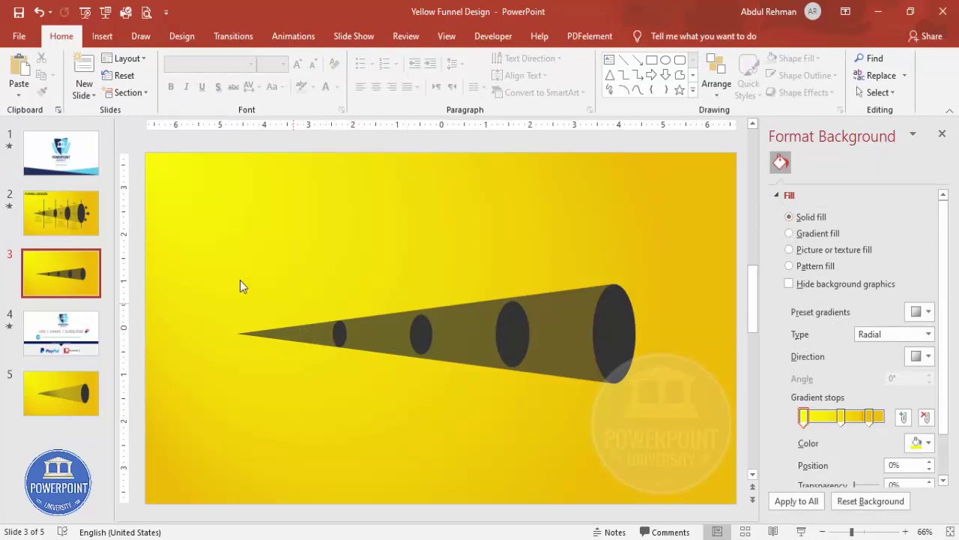
Step: Add a text box reading "01" above the funnel's first segment near the tip
left_click(102, 36)
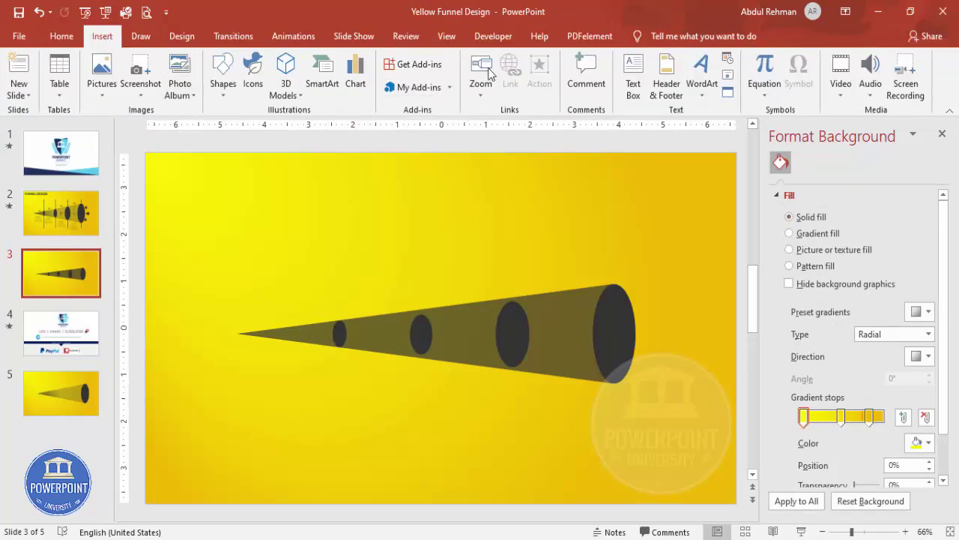
left_click(633, 79)
left_click_drag(285, 302, 317, 321)
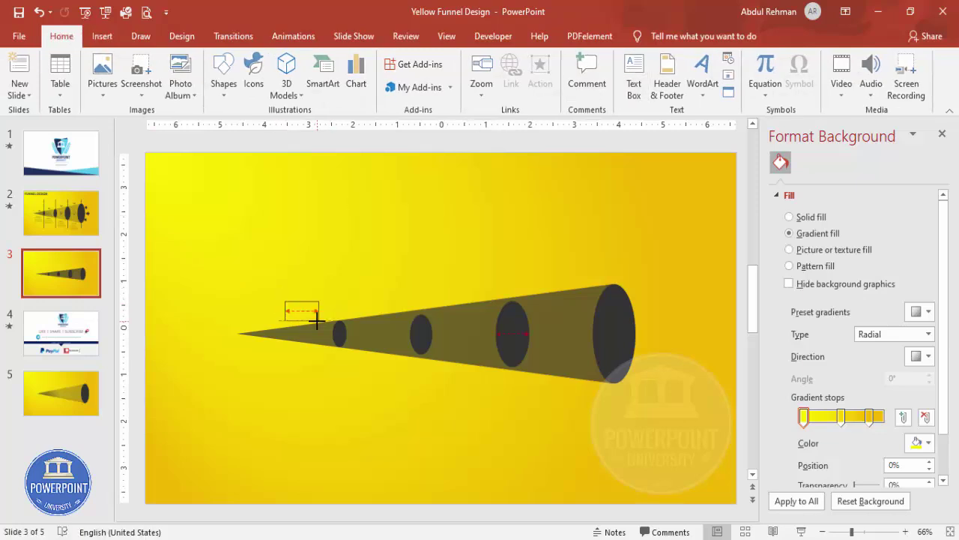
type("01")
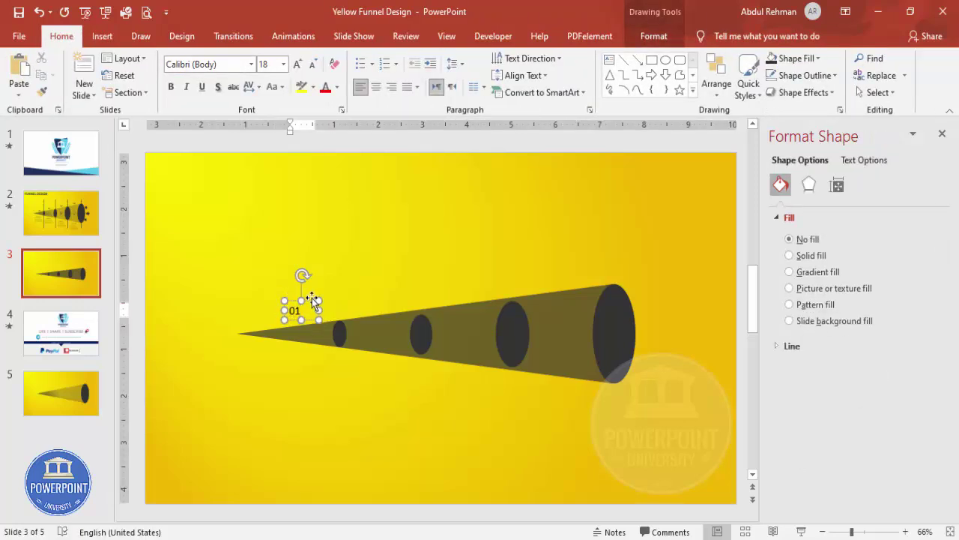
Step: Format the "01" label in dark grey, bold and centred
left_click(312, 298)
left_click(338, 87)
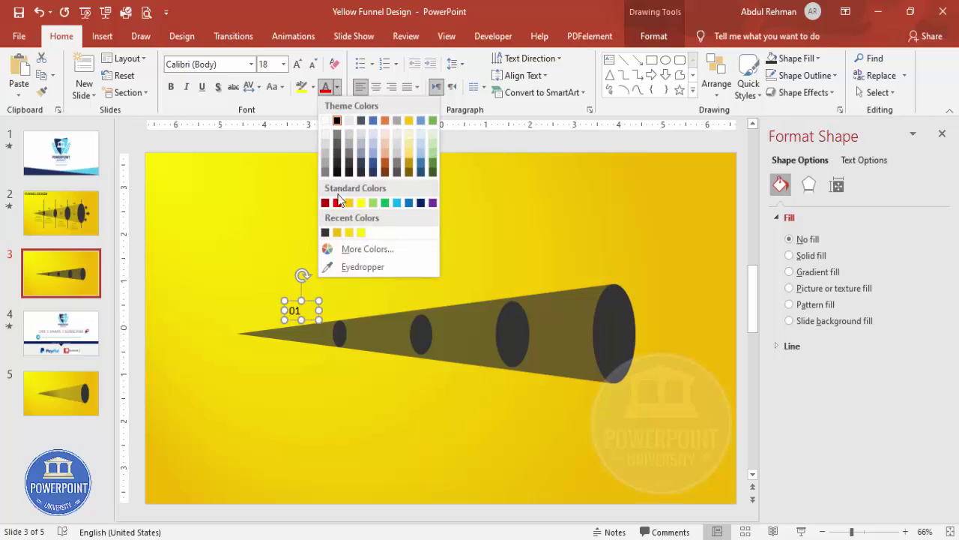
left_click(325, 232)
left_click(171, 87)
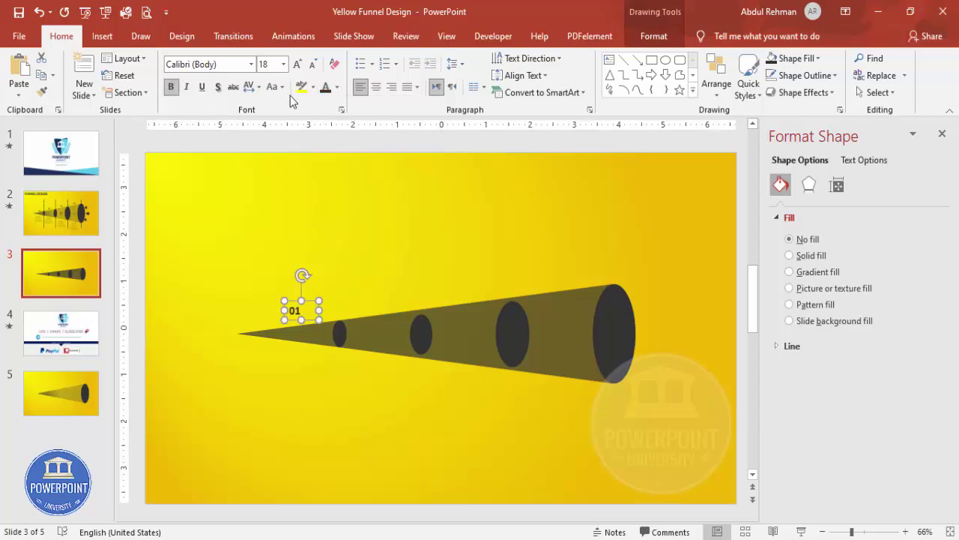
left_click(375, 87)
Step: Copy the "01" label above the funnel's second segment and change the copy's text to "02"
left_click_drag(313, 313, 383, 297)
key("ctrl+d")
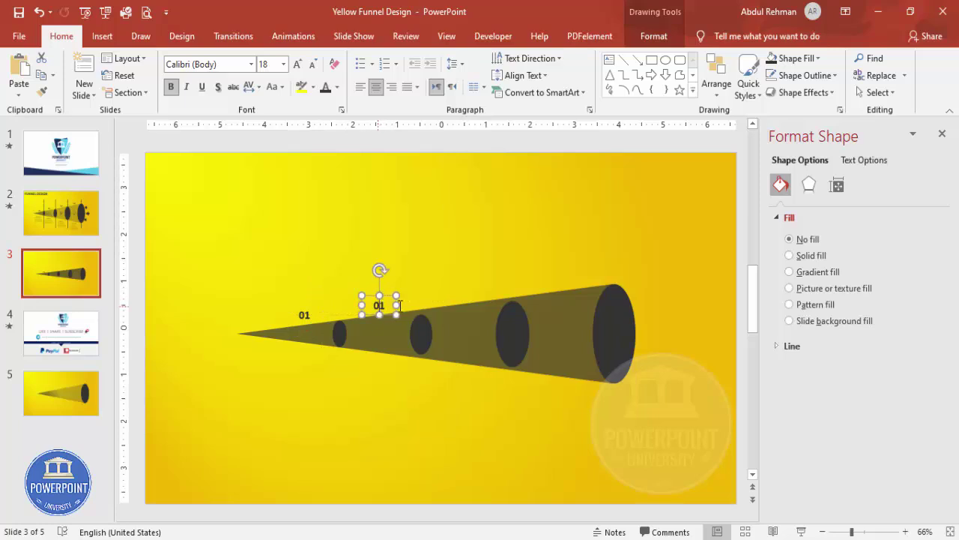
double_click(400, 305)
type("02")
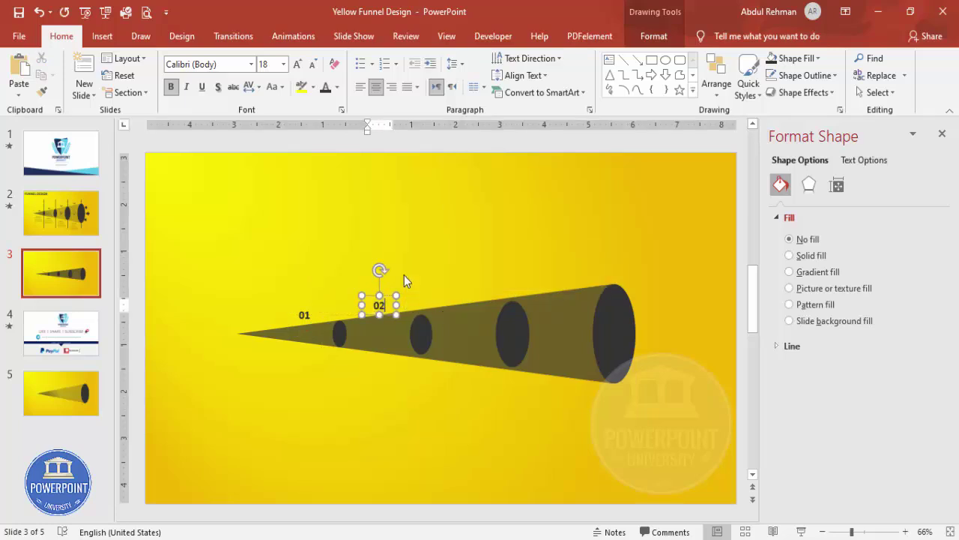
Step: Copy the "02" label above the funnel's third segment and change the copy's text to "03"
left_click(387, 295)
mouse_move(386, 295)
left_mouse_down()
mouse_move(461, 296)
mouse_move(388, 295)
left_mouse_up()
left_click(497, 267)
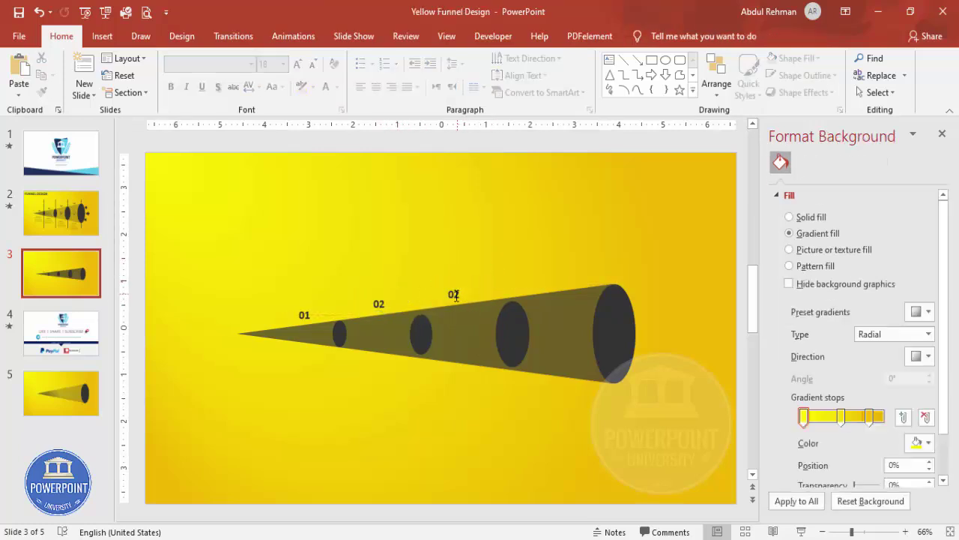
left_click(454, 293)
double_click(464, 295)
type("03")
key("Escape")
Step: Duplicate the "03" label, place the copy above the fourth segment and change its text to "04"
key("ctrl+d")
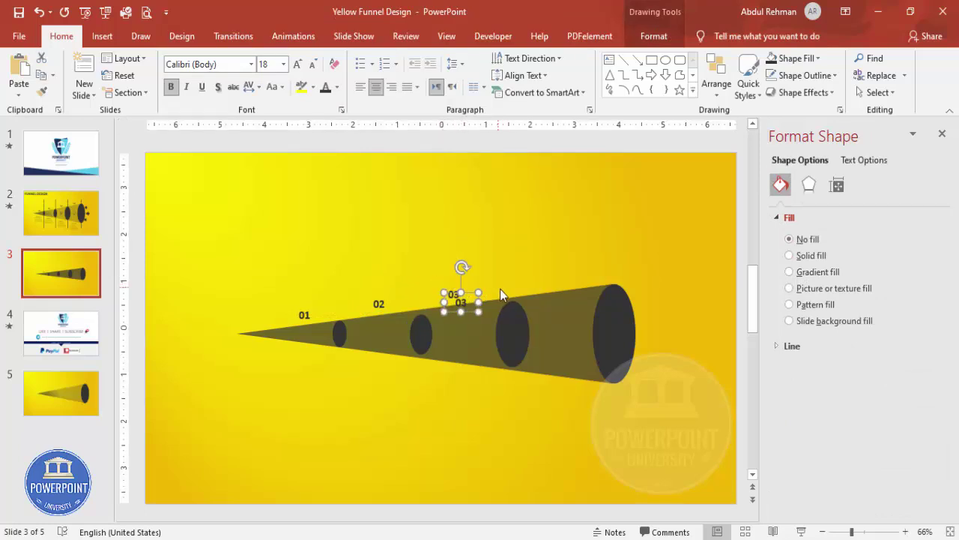
left_click_drag(473, 289, 565, 271)
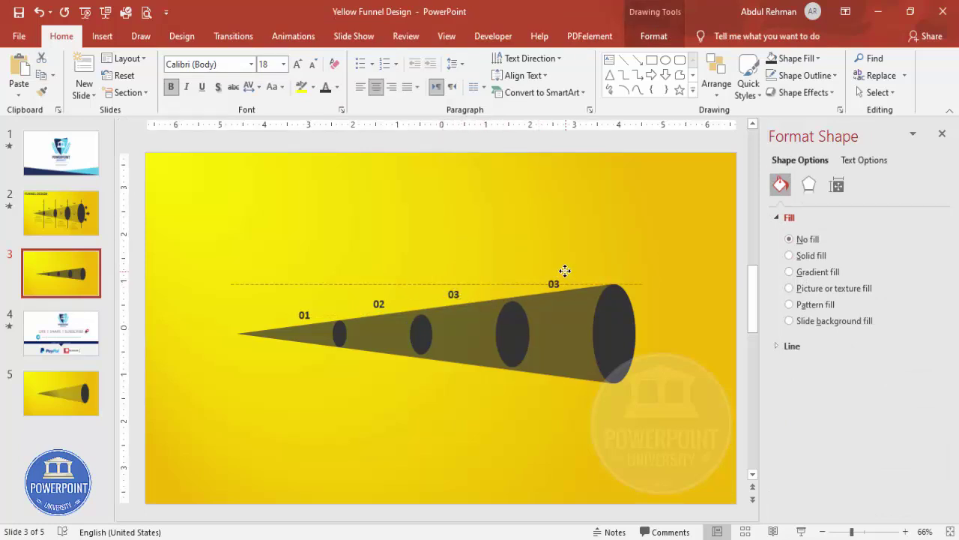
left_click(560, 284)
key("BackSpace")
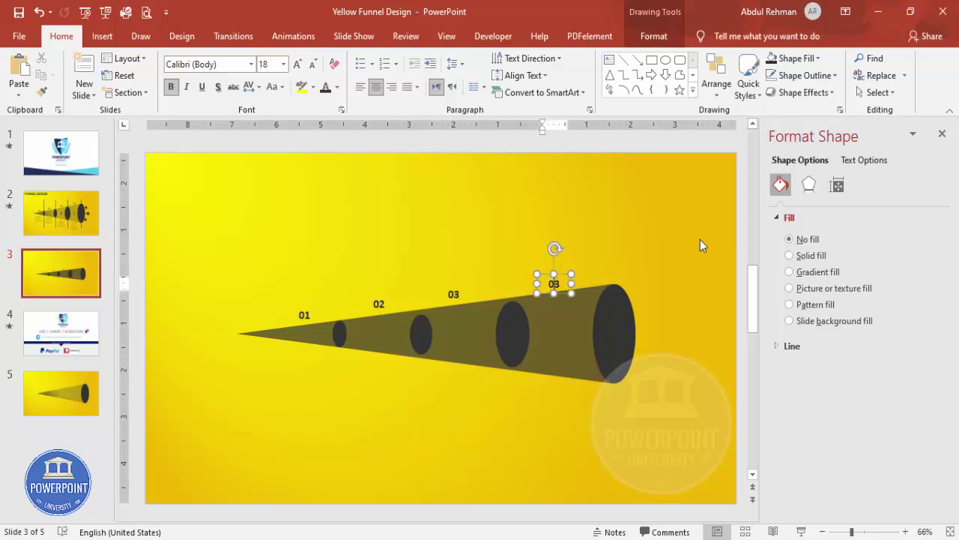
type("4")
left_click(539, 231)
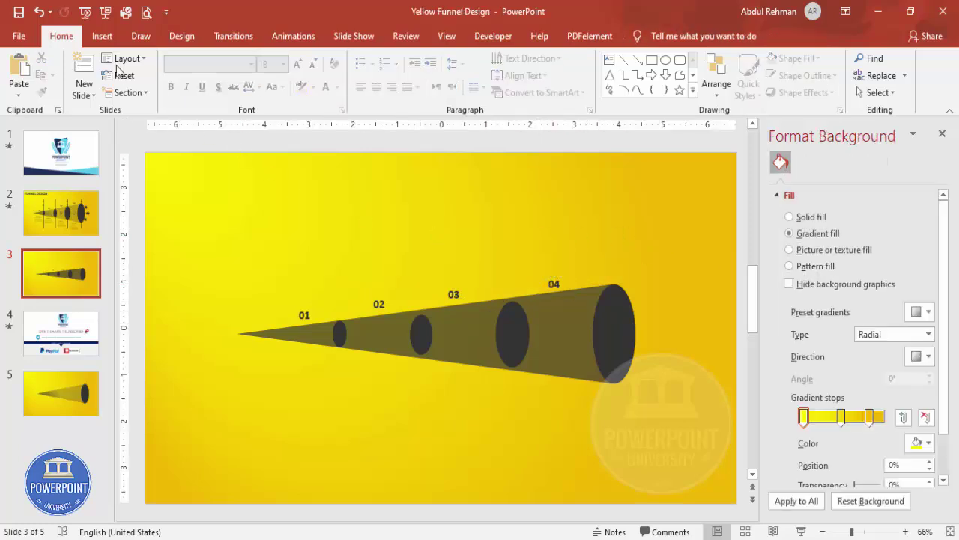
Step: Insert the target, Venn diagram, pie chart and pie-chart presentation icons from the Analytics category
left_click(103, 36)
left_click(243, 81)
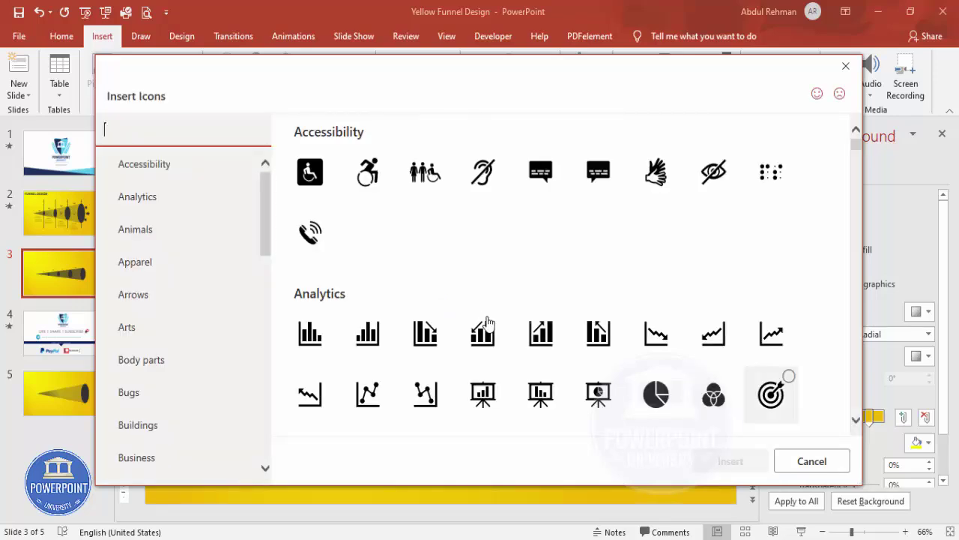
left_click(771, 395)
left_click(713, 395)
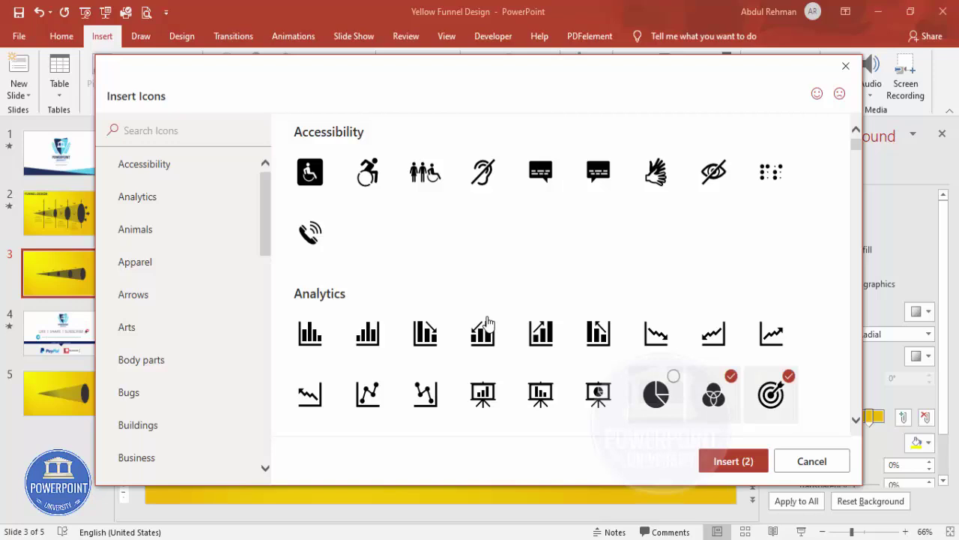
left_click(598, 394)
key("Return")
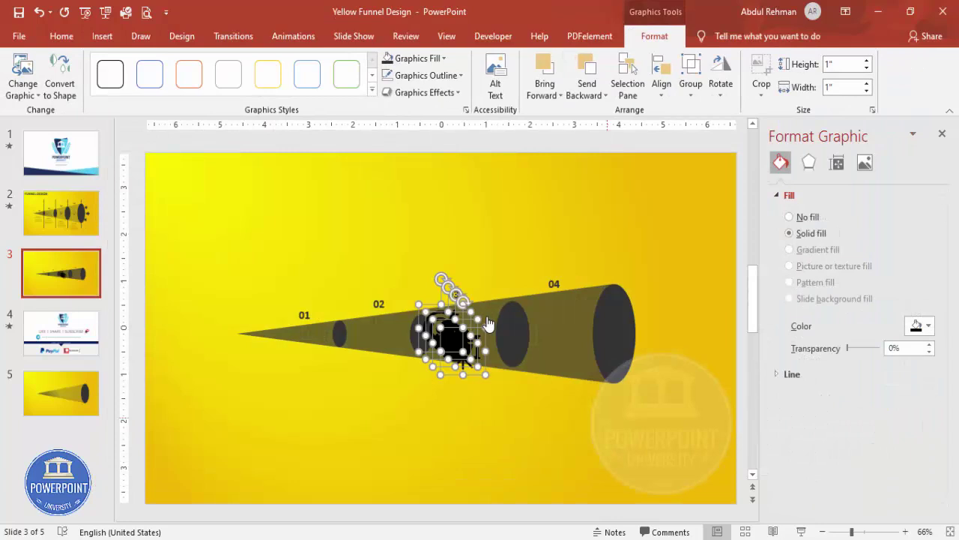
Step: Move the four inserted icons above the funnel, fill them white and set their height to 0.4"
left_click_drag(457, 340, 514, 252)
left_click(419, 58)
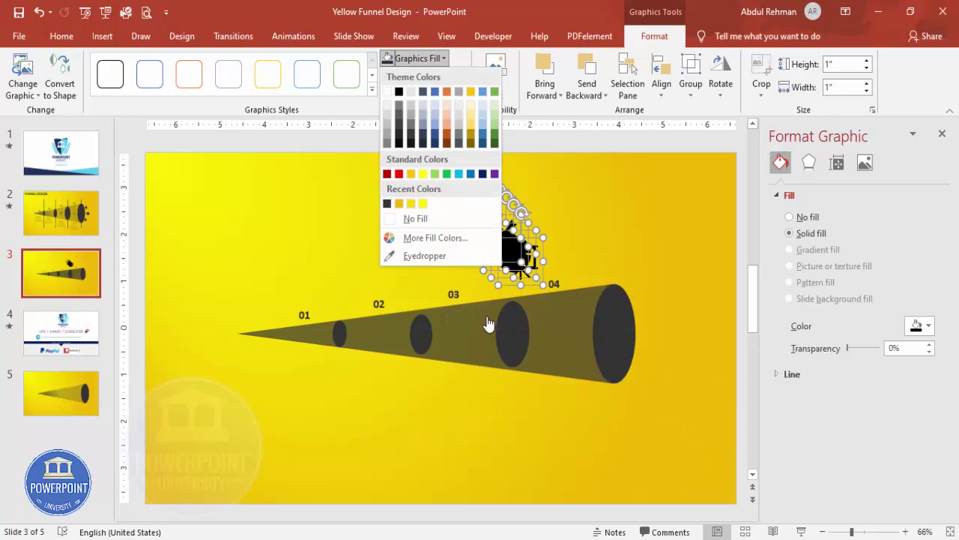
left_click(388, 91)
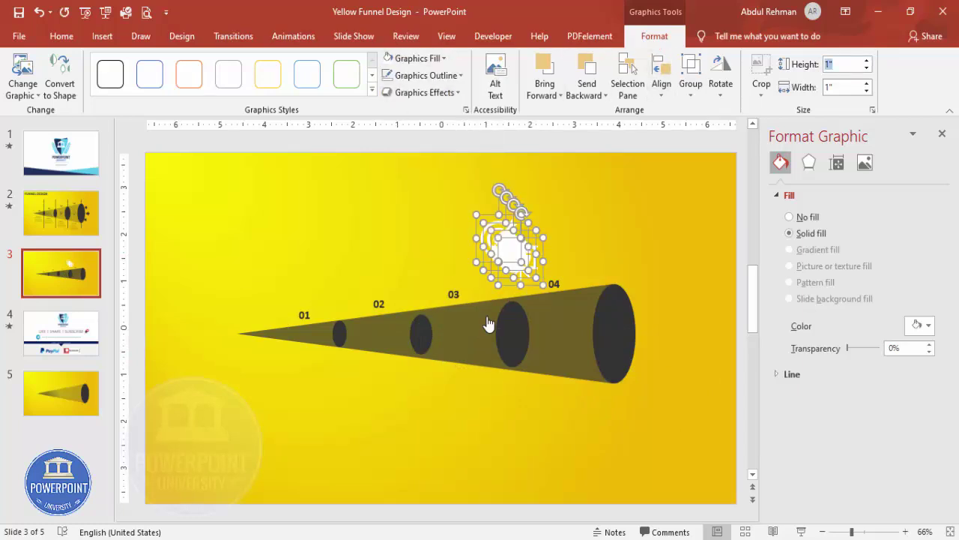
type("0.4")
key("Return")
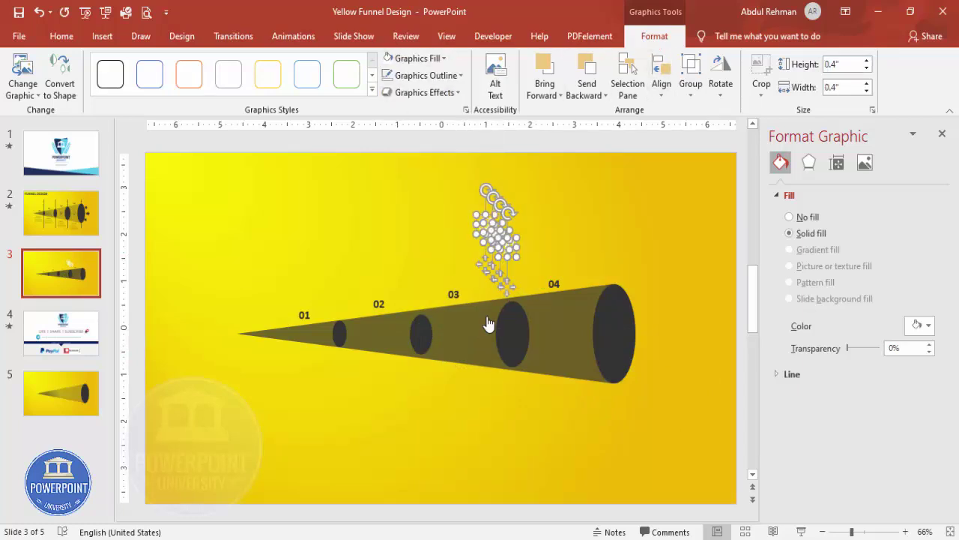
Step: Place the target, Venn diagram, pie chart and presentation icons inside funnel segments 01 to 04, in that order
left_click(630, 176)
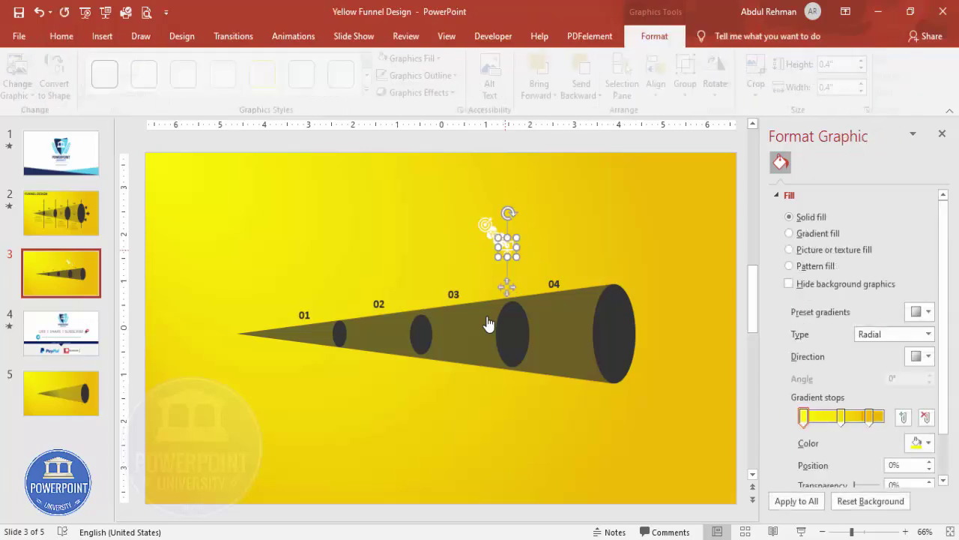
left_click_drag(506, 247, 560, 322)
key("Down")
key("Down")
key("Down")
key("Down")
left_click_drag(505, 240, 472, 334)
mouse_move(495, 230)
left_mouse_down()
mouse_move(385, 330)
mouse_move(437, 262)
mouse_move(306, 337)
left_mouse_up()
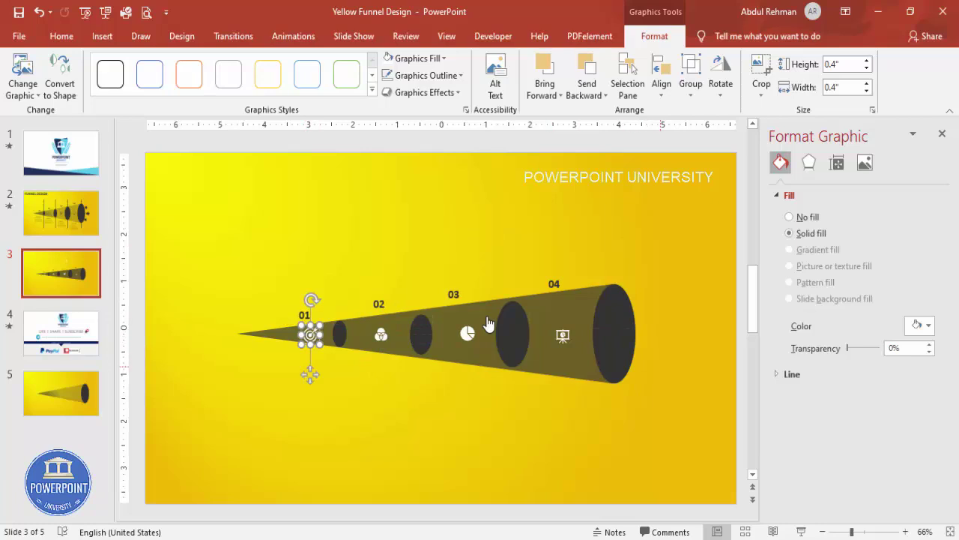
left_click(663, 421)
Step: Add a text box reading "TITLE 01" below the funnel's first segment
left_click(102, 36)
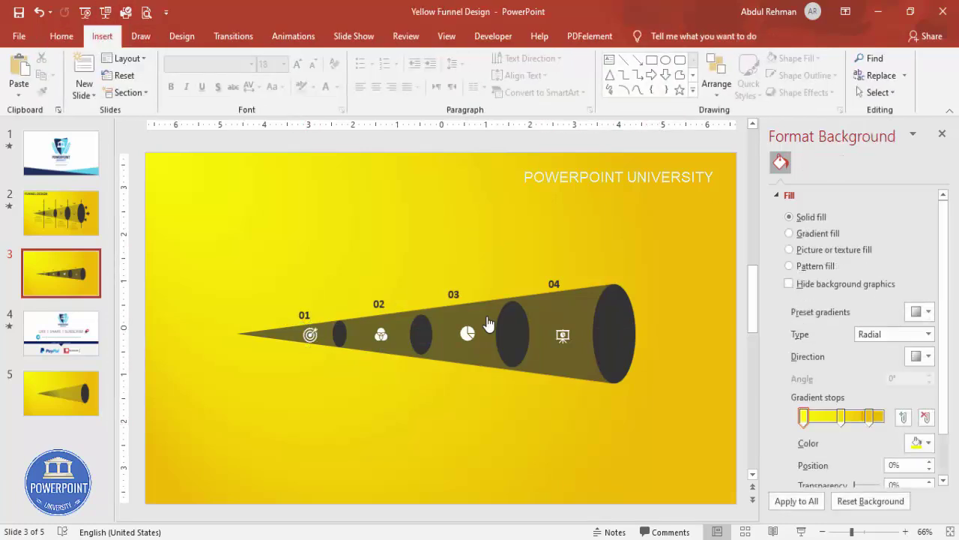
left_click(633, 76)
left_click_drag(237, 353, 322, 374)
type("ITLE 01")
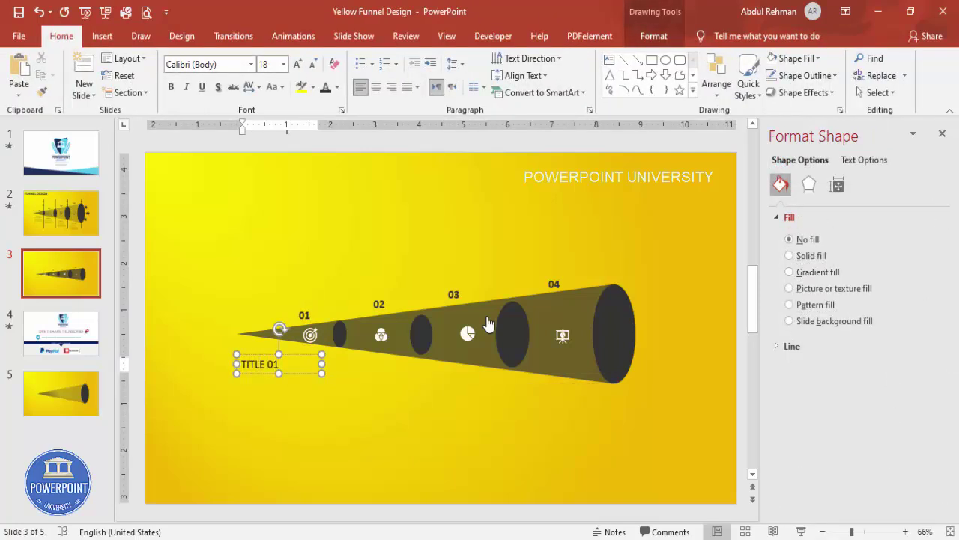
Step: Format the "TITLE 01" text as left-aligned, bold, dark grey and slightly smaller
key("Escape")
key("ctrl+e")
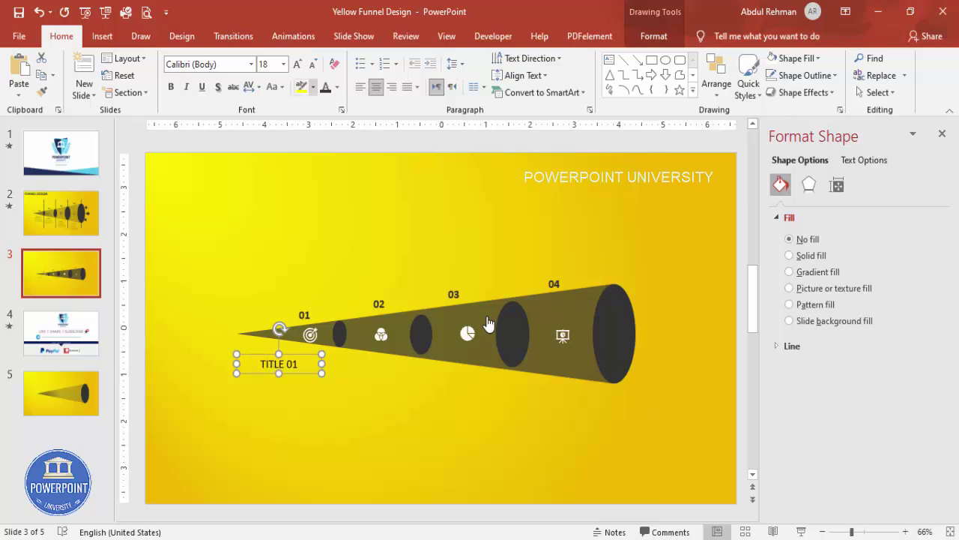
key("ctrl+l")
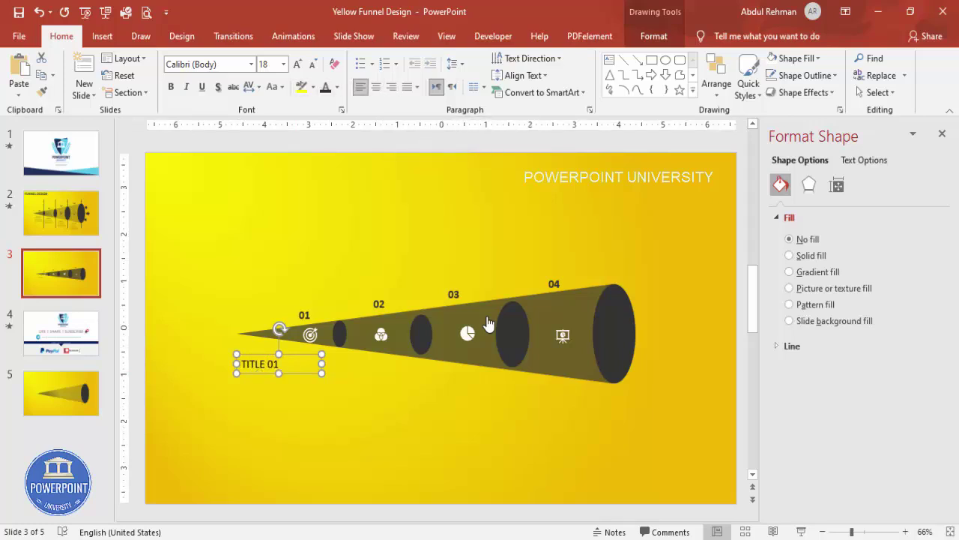
key("ctrl+b")
key("ctrl+b")
key("Escape")
Step: Add a second text box below the title reading "Add detail text here"
key("alt+n")
key("x")
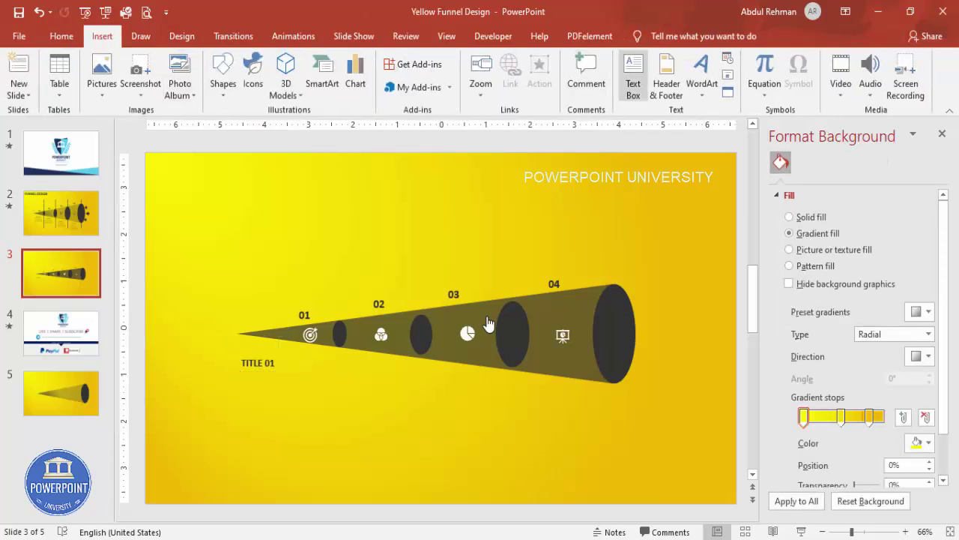
left_click_drag(260, 383, 347, 430)
type("Add detail text here")
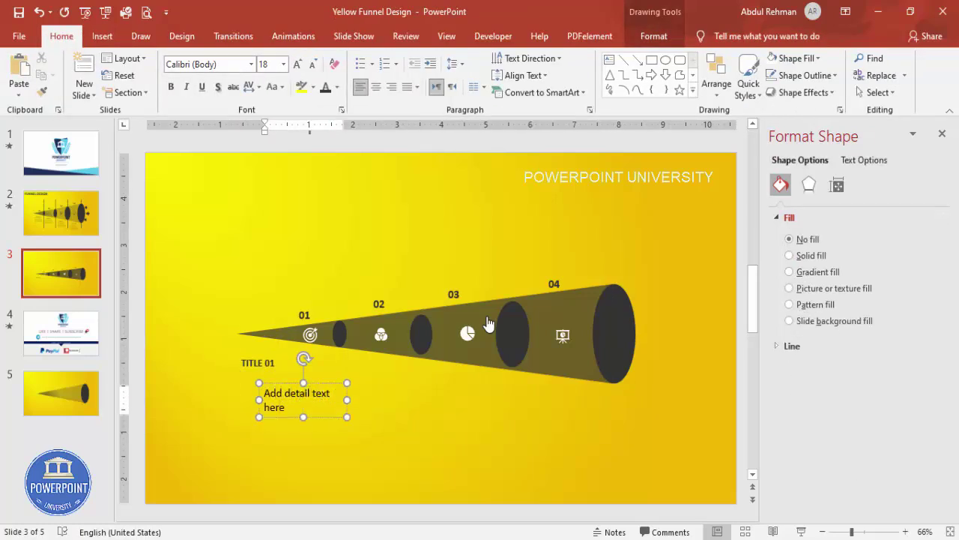
key("Escape")
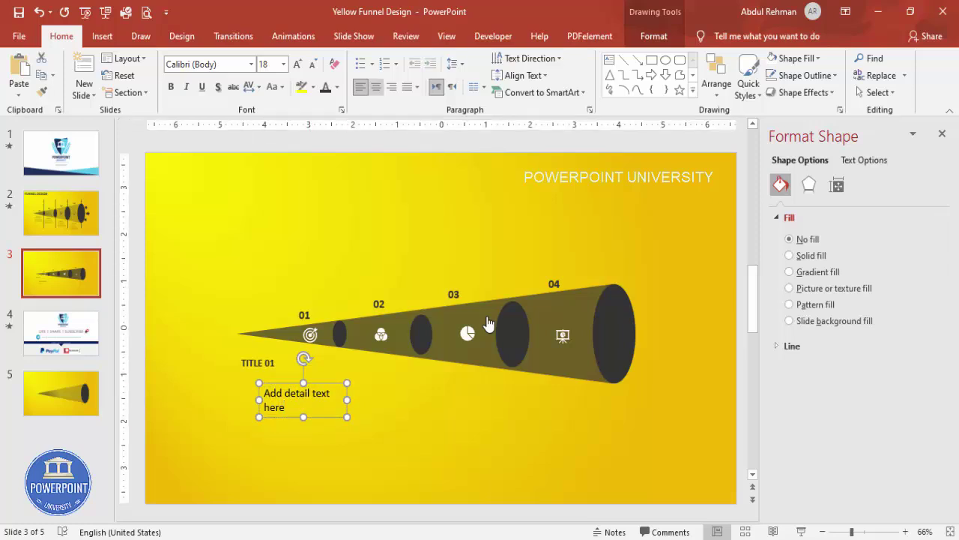
Step: Format the detail text in dark grey at 12 pt, narrow its box to two lines and place it directly under "TITLE 01"
key("ctrl+shift+less")
key("ctrl+shift+less")
key("ctrl+shift+less")
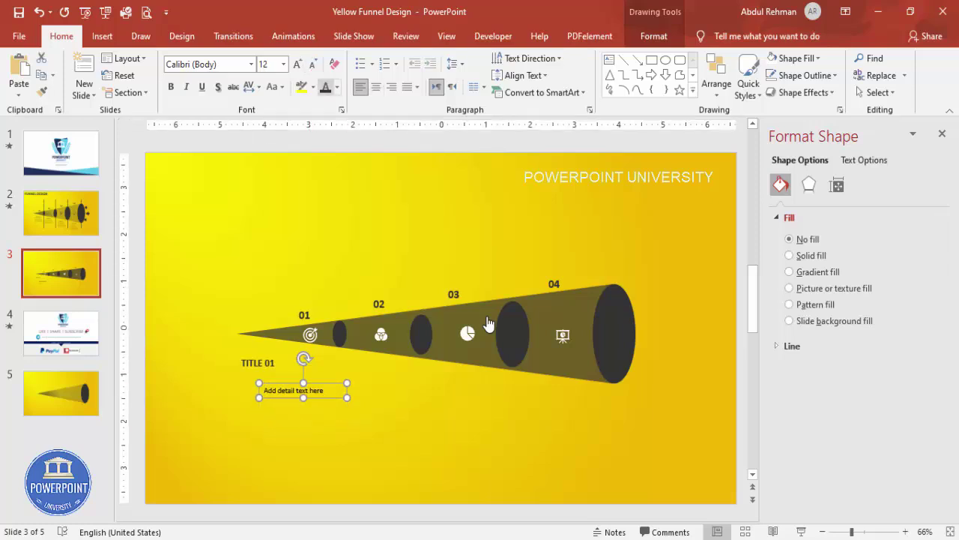
left_click_drag(347, 397, 280, 369)
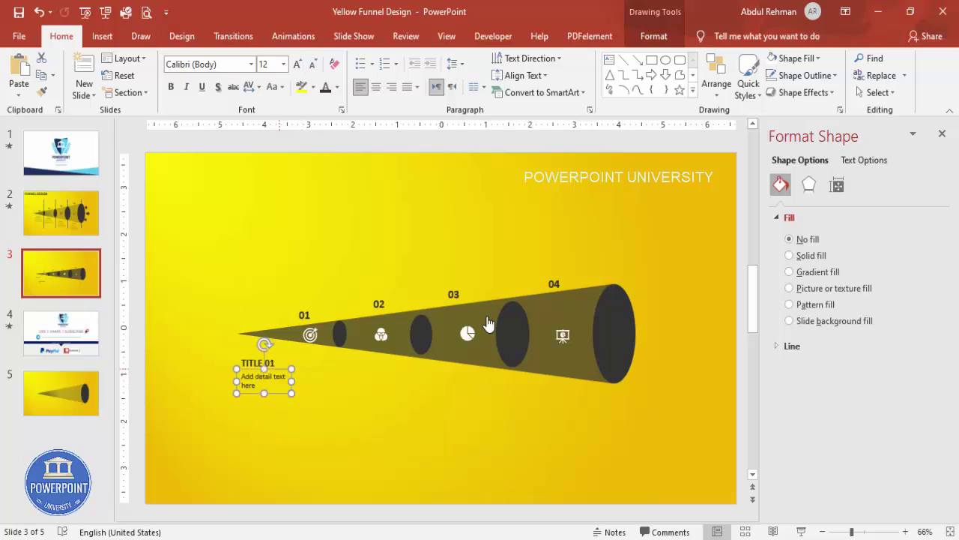
Step: Group the title with its detail text and copy the group below the funnel's second segment
left_click(258, 362, "shift")
key("ctrl+g")
left_click_drag(278, 373, 396, 376)
Step: Duplicate the title and detail group and position the copy below the funnel's third segment
key("ctrl+d")
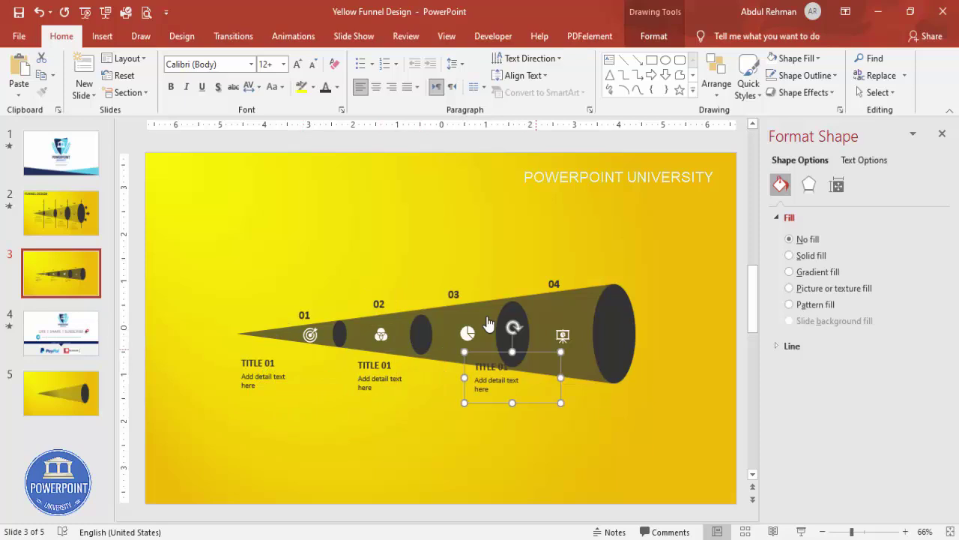
key("Down")
key("Down")
key("Down")
key("Down")
key("Left")
key("Left")
key("Left")
key("Left")
key("Left")
key("Left")
key("Left")
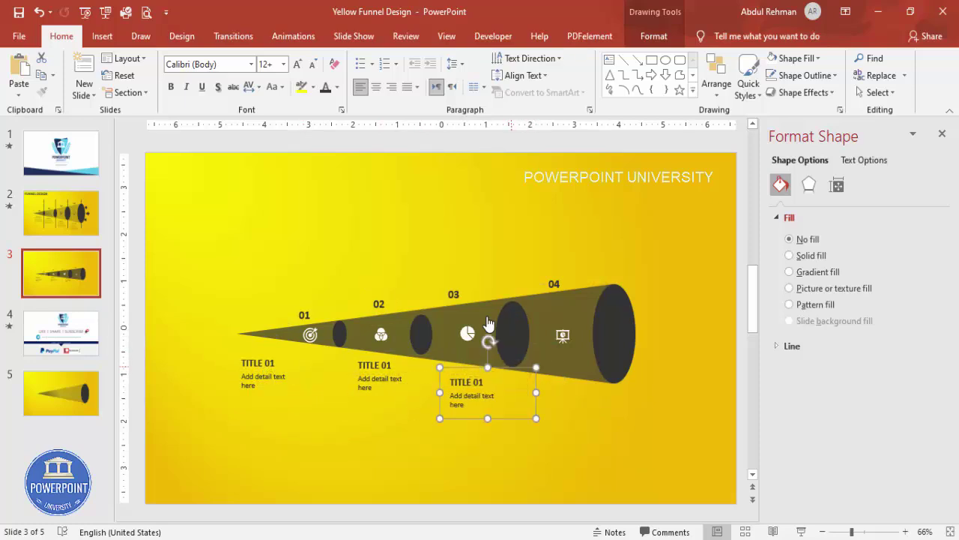
Step: Duplicate the title and detail group again and position the copy below the fourth segment
key("ctrl+d")
key("Left")
key("Left")
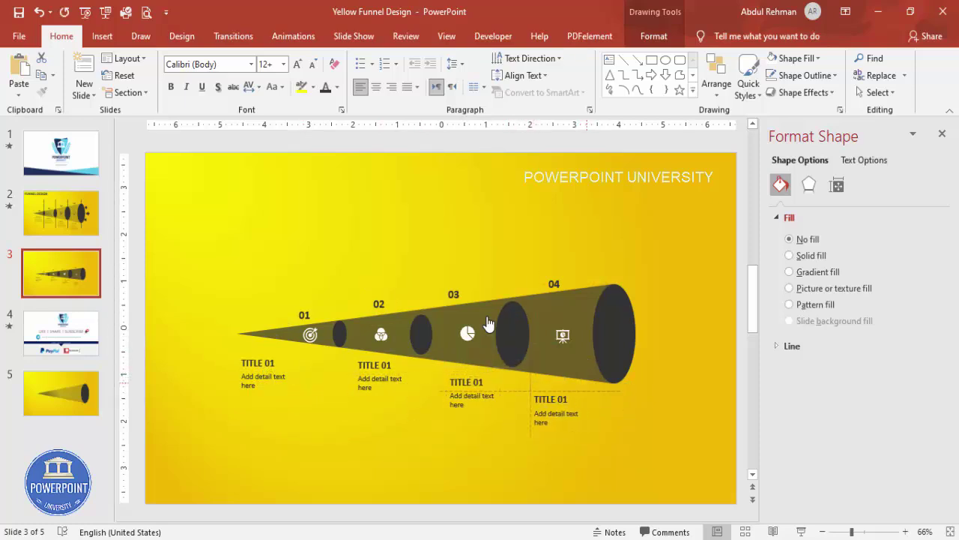
key("Escape")
Step: Draw a vertical straight line about 4.68" long through the centre of the funnel's first oval
key("alt+n")
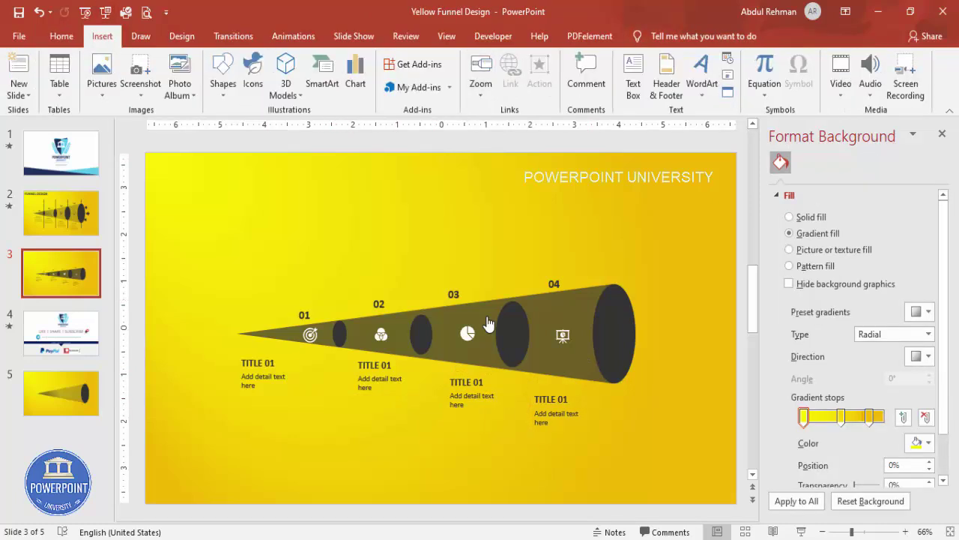
key("s")
key("h")
key("Down")
key("Down")
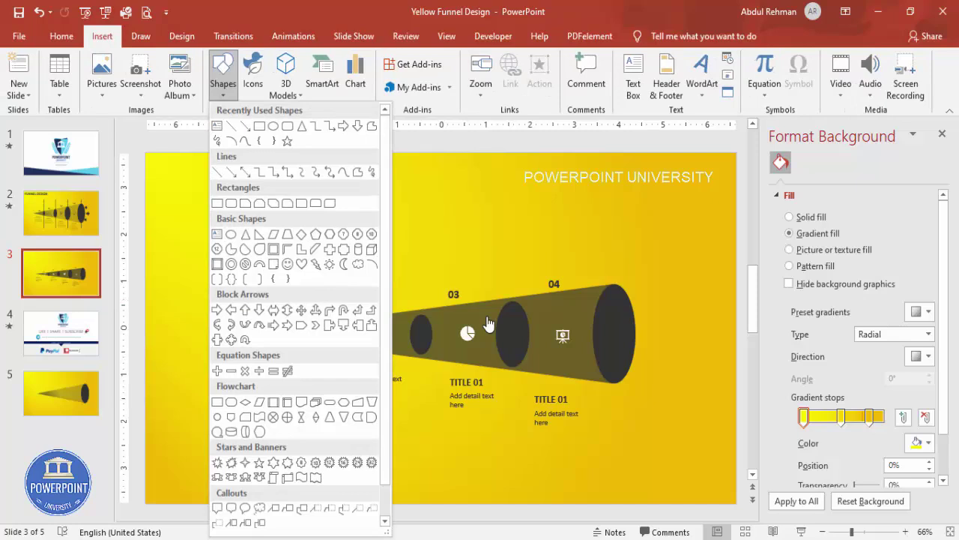
key("Return")
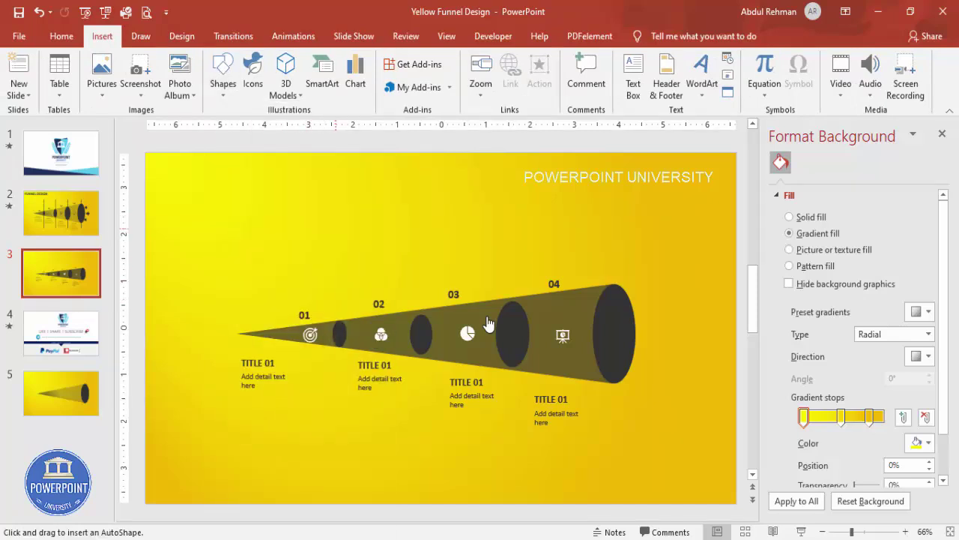
left_click_drag(340, 221, 340, 439)
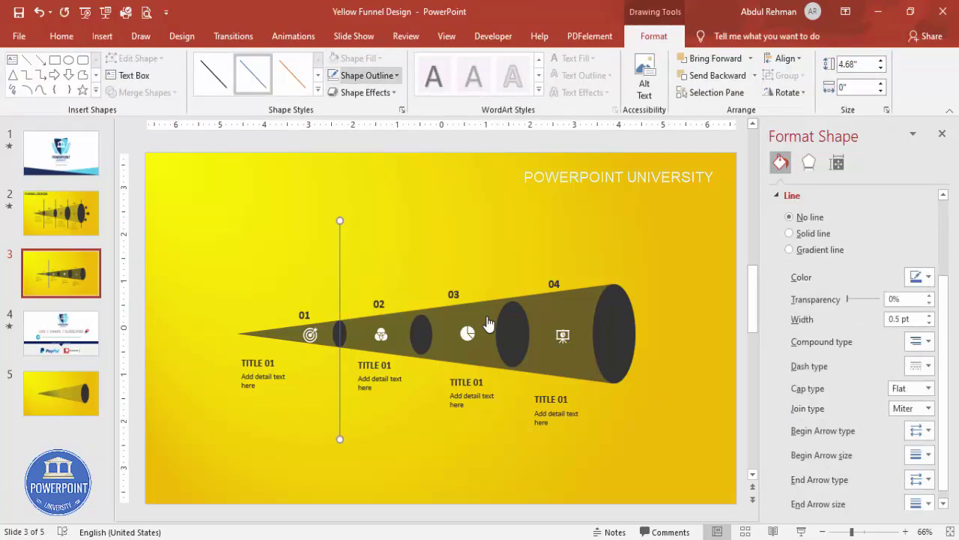
Step: Give the vertical line a dark grey outline in a dashed style
left_click(366, 76)
key("Return")
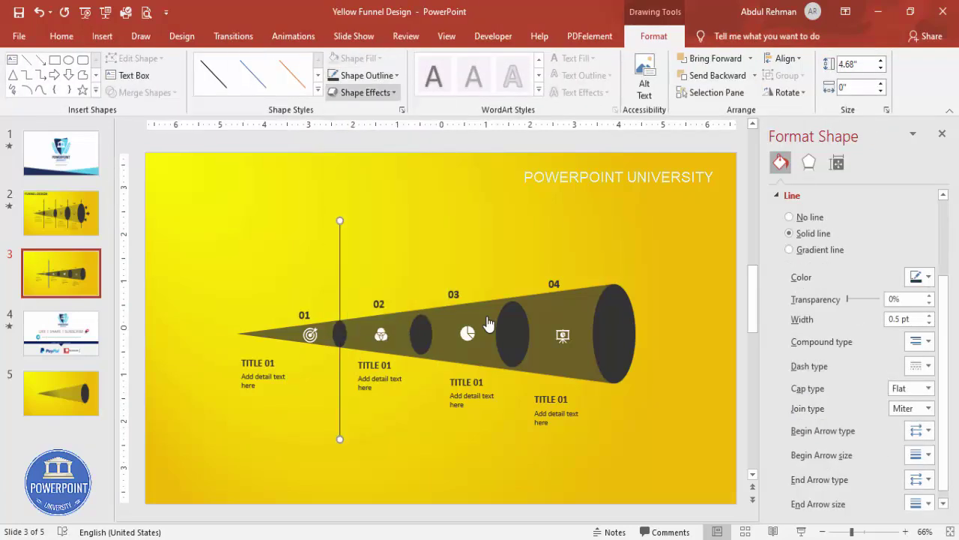
left_click(366, 76)
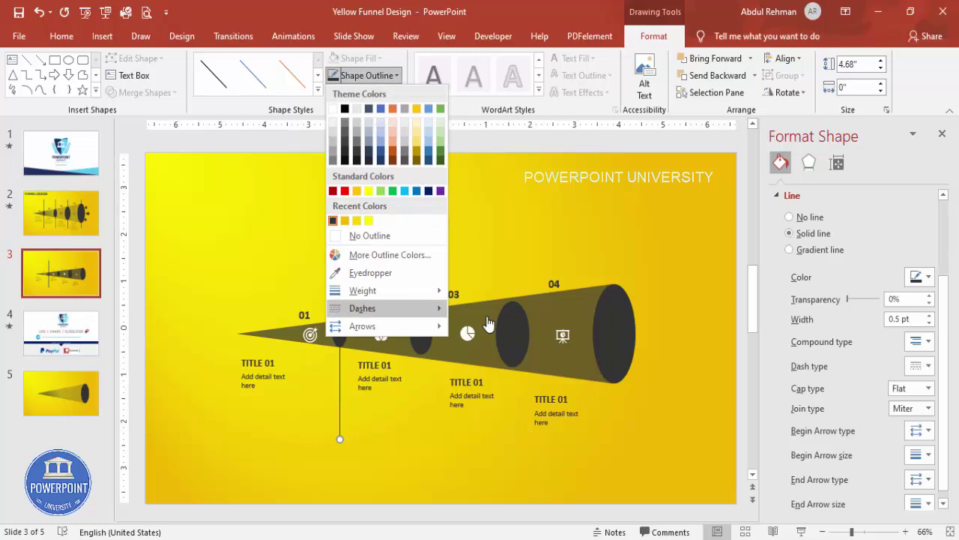
mouse_move(363, 308)
key("Down")
key("Down")
key("Down")
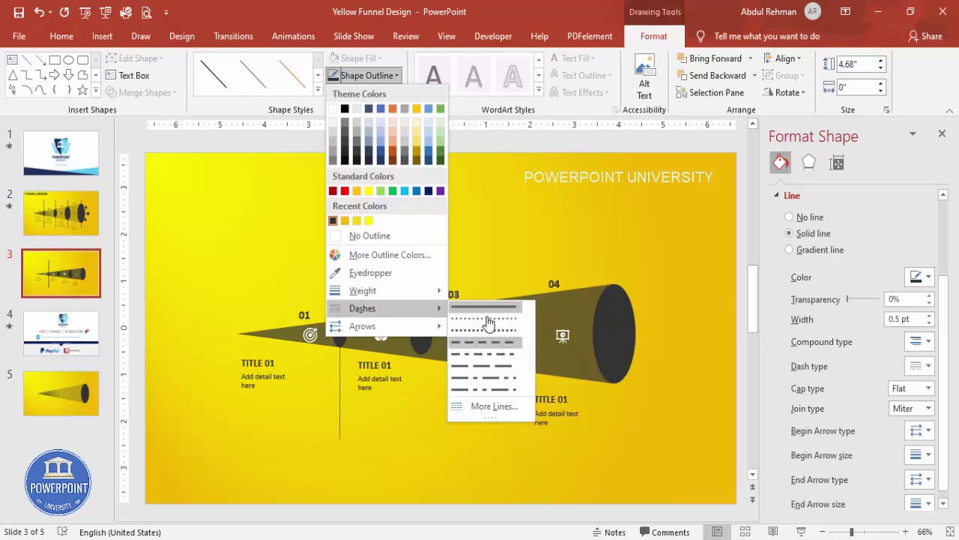
key("Return")
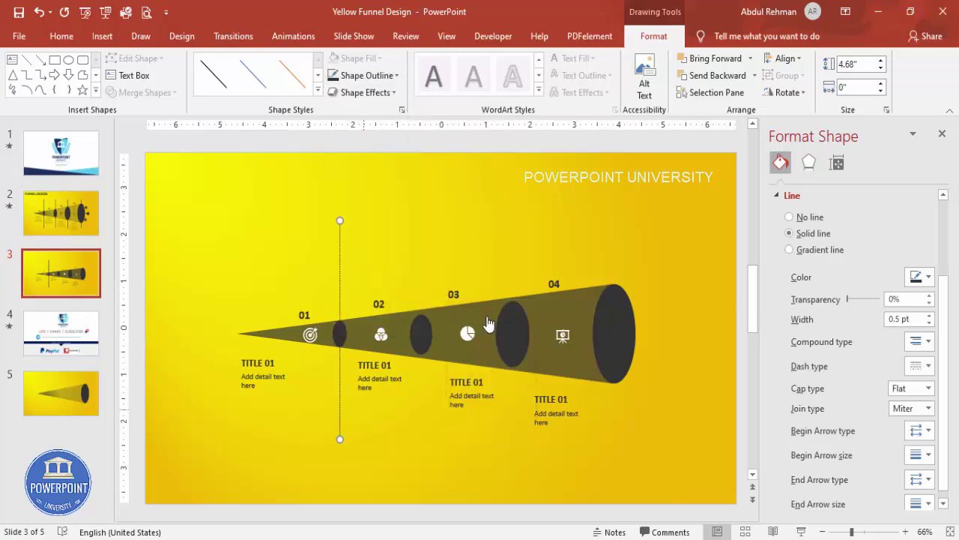
Step: Duplicate the dashed vertical line and centre the copies on the funnel's second and third ovals
key("ctrl+d")
left_click_drag(349, 415, 421, 408)
key("shift+Tab")
key("ctrl+d")
key("Right")
key("Right")
key("Right")
key("Escape")
Step: Duplicate the dashed line once more and place the copy through the centre of the fourth oval
key("shift+Tab")
key("ctrl+d")
key("Right")
key("Right")
key("Right")
key("Escape")
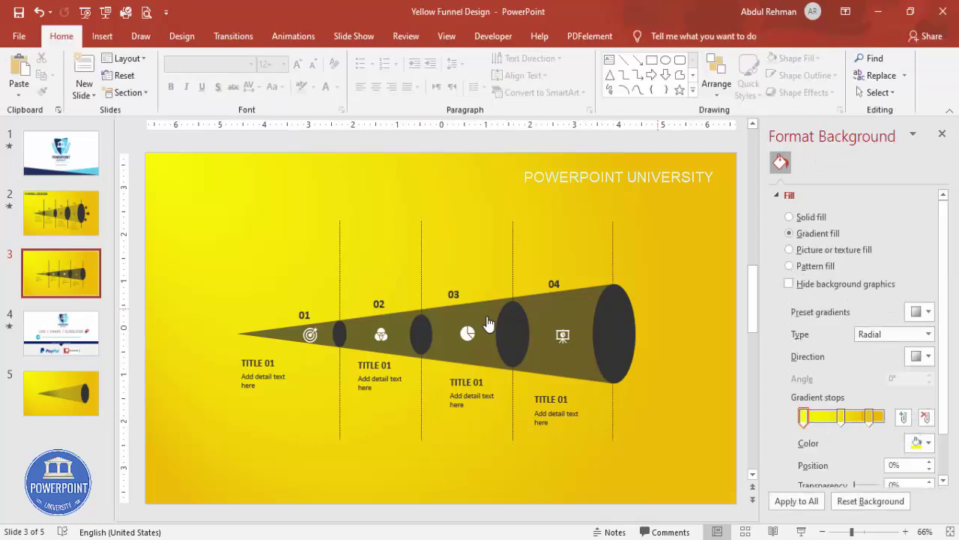
Step: Draw a right block arrow about 0.56" high and 0.48" wide beside the upper part of the funnel's largest oval
left_click(102, 36)
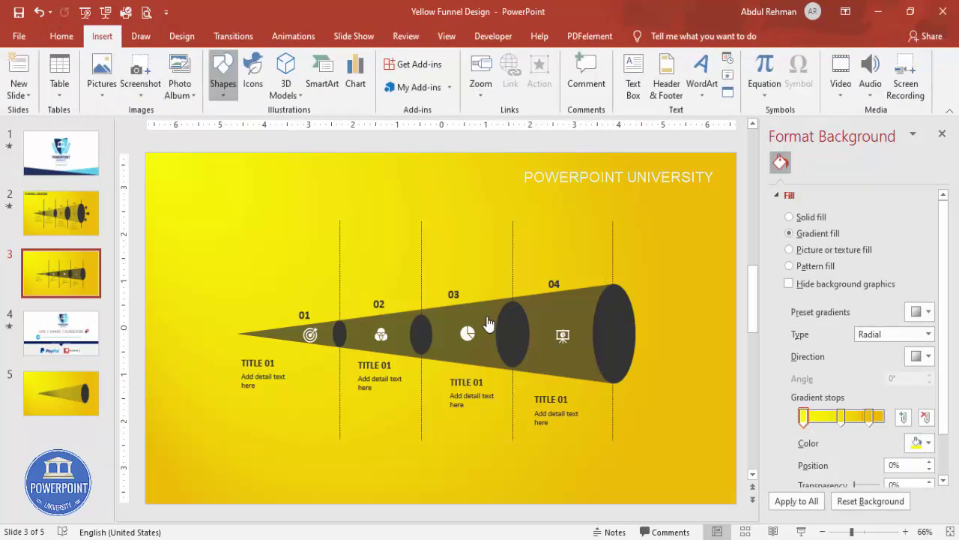
left_click(224, 75)
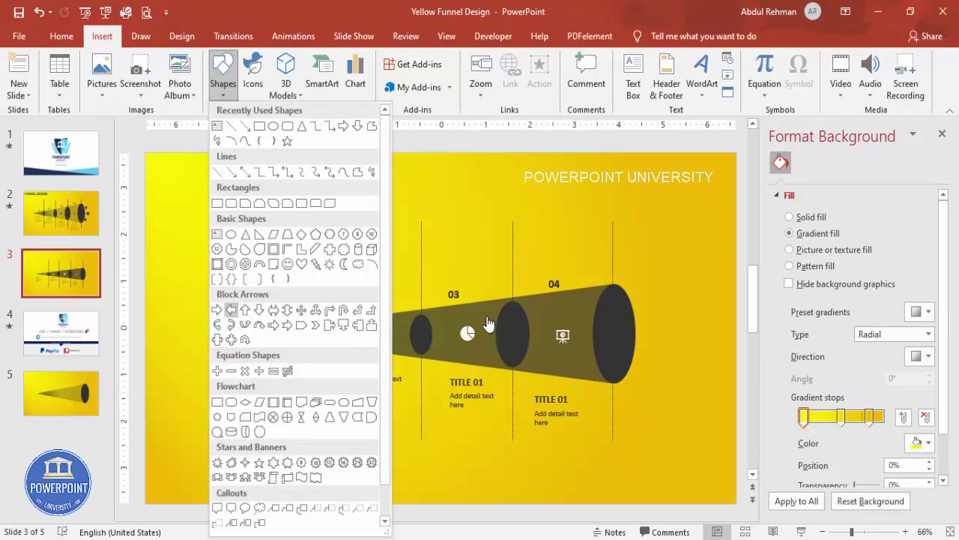
key("Escape")
left_click_drag(636, 301, 657, 321)
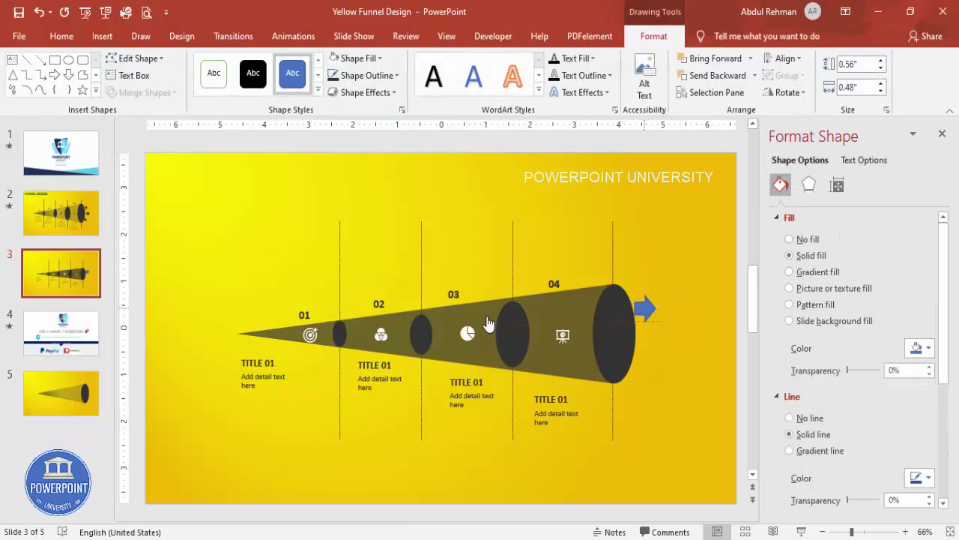
Step: Remove the block arrow's outline and fill it with the recent dark grey colour
left_click(367, 75)
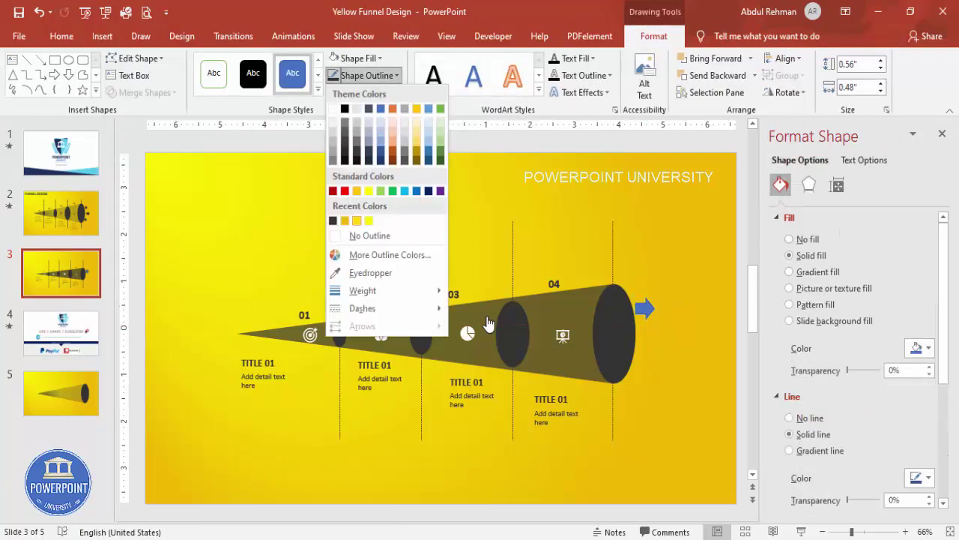
left_click(360, 232)
left_click(360, 58)
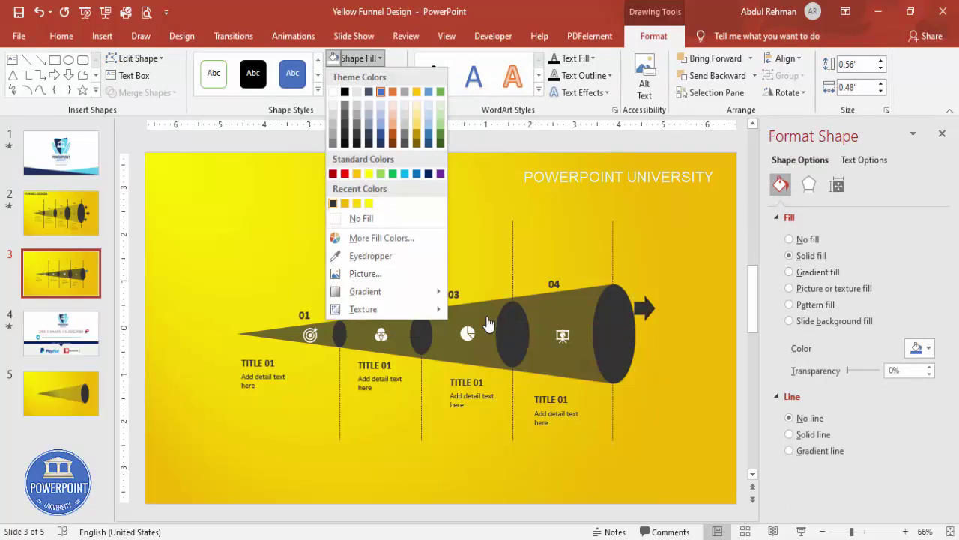
left_click(333, 203)
Step: Arrange three dark arrows beside the largest oval, with a larger one in the middle and smaller copies above and below
key("Right")
key("Right")
key("Down")
key("Down")
mouse_move(663, 329)
left_mouse_down()
mouse_move(670, 335)
mouse_move(657, 332)
mouse_move(646, 370)
left_mouse_up()
left_click(646, 309)
key("ctrl+d")
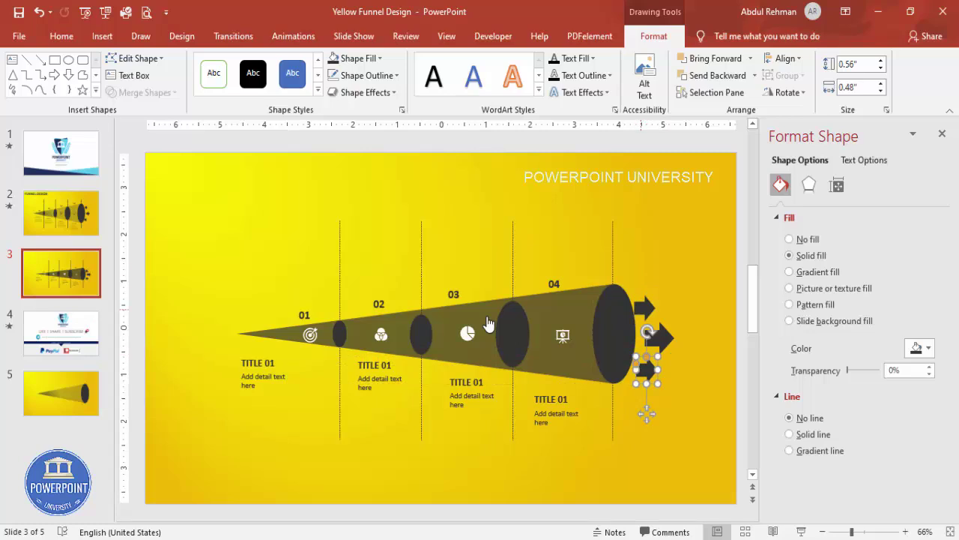
key("Escape")
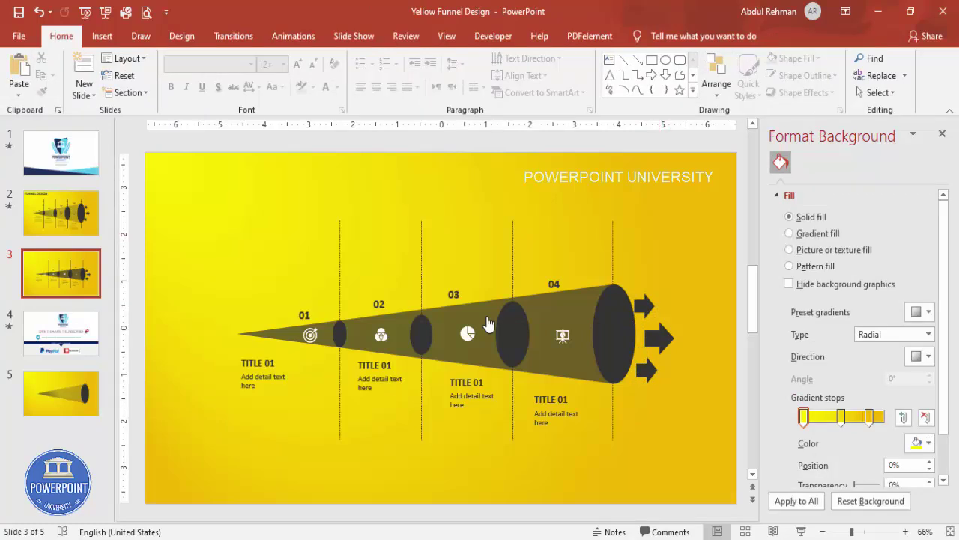
Step: Move the presentation icon onto the centre of the fourth oval and the pie chart icon onto the third oval
left_click(566, 338)
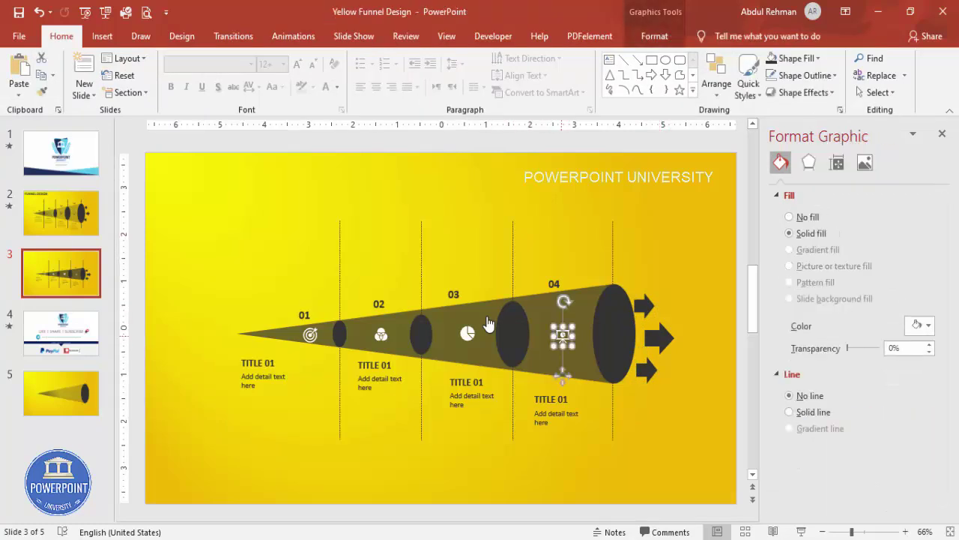
mouse_move(563, 336)
left_mouse_down()
mouse_move(612, 347)
mouse_move(613, 332)
left_mouse_up()
key("Tab")
key("Right")
key("Right")
key("Right")
key("Right")
key("Right")
key("Right")
key("Right")
key("Right")
key("Right")
key("Right")
key("Right")
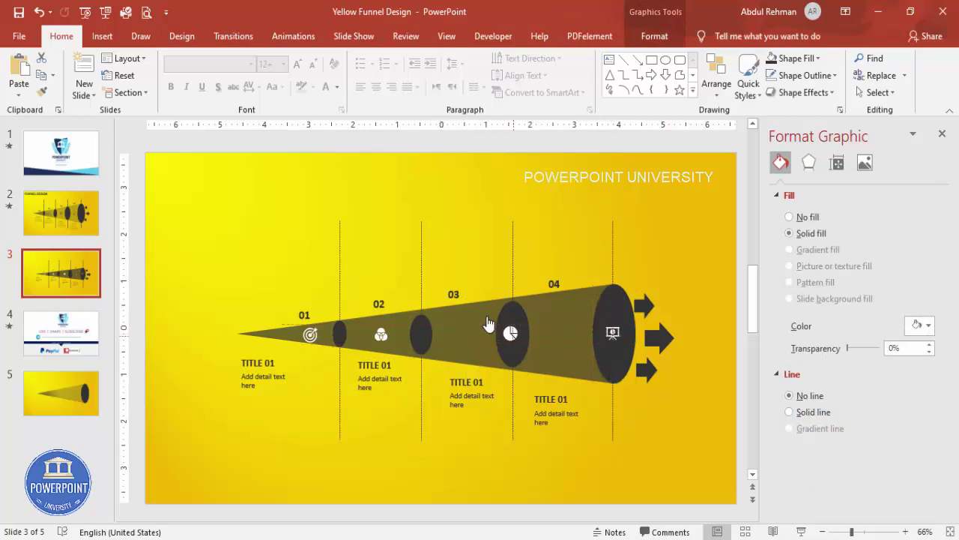
Step: Try to move the overlapping-circles icon from the second segment onto the centre of the second oval
key("Tab")
key("Right")
key("Right")
key("Right")
key("Right")
key("Right")
key("Right")
key("Right")
key("Right")
key("Right")
key("Right")
Step: Try shifting the target icon towards the first oval, and undo the moves of the target and overlapping-circles icons
key("Tab")
key("Right")
key("Right")
key("Right")
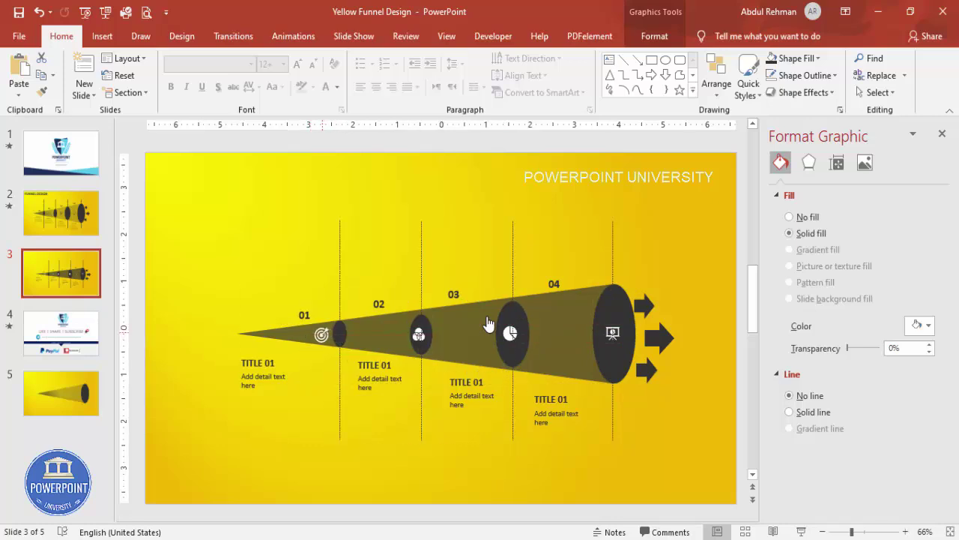
key("Left")
key("ctrl+z")
key("ctrl+z")
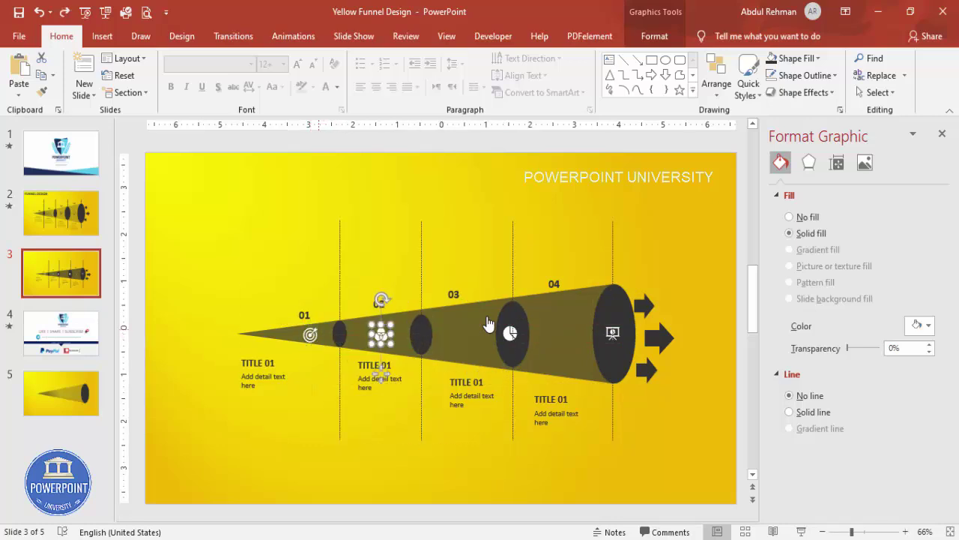